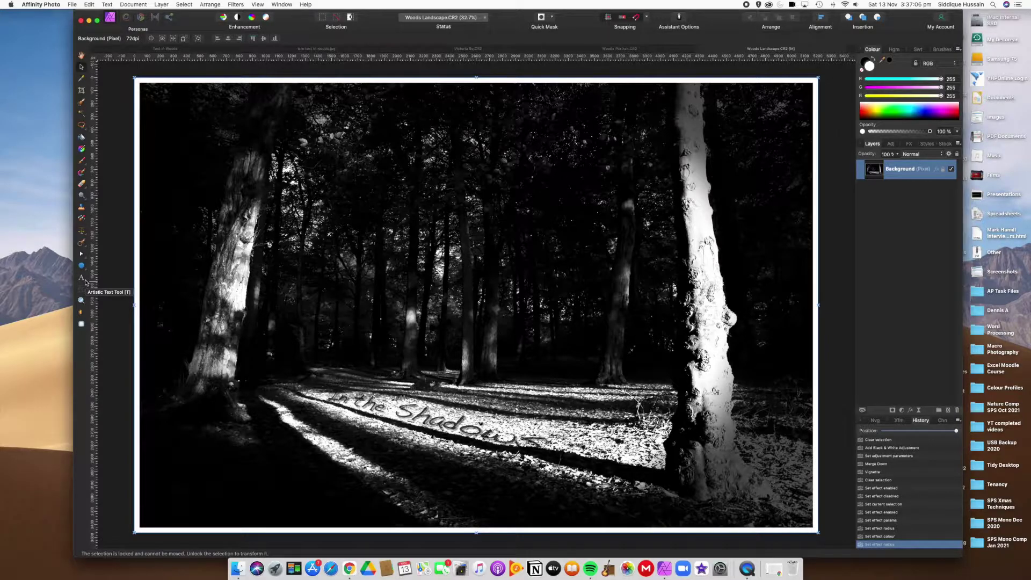
- Activate the Artistic Text tool for adding lettering to the woodland photo
click(84, 282)
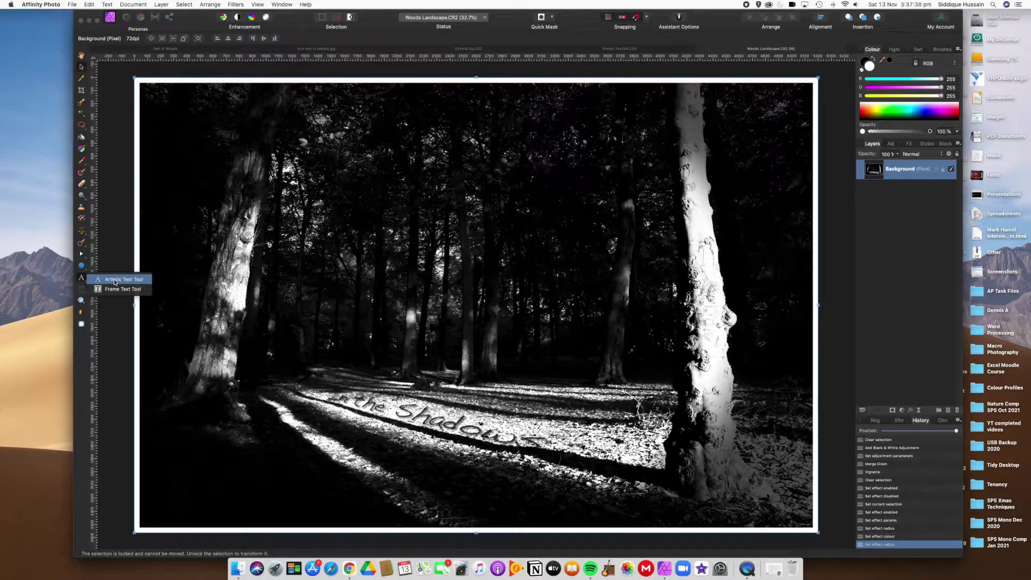
click(113, 280)
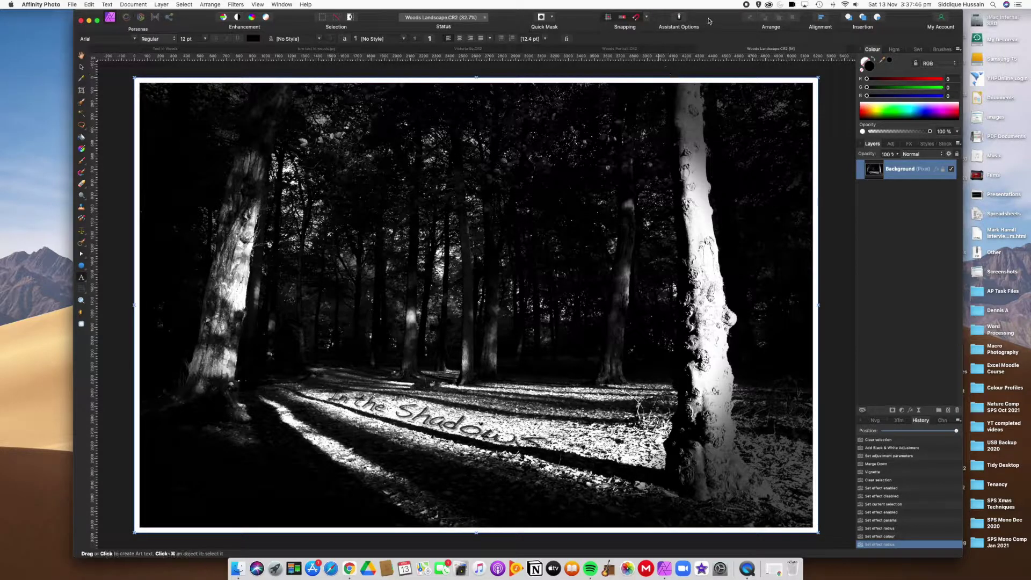
drag(708, 21, 703, 21)
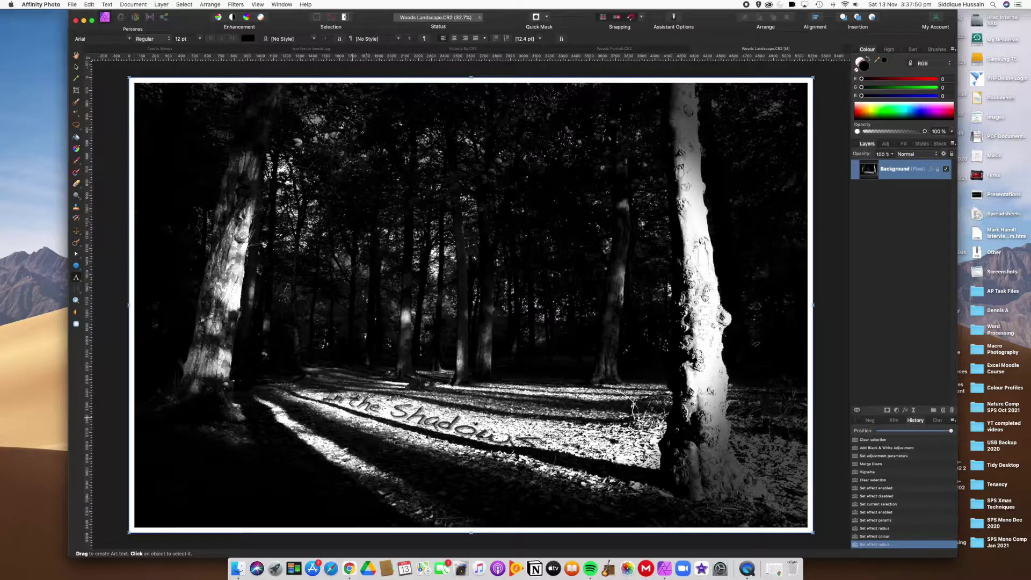
- Examine the "In the Shadows" lettering on the leaf-covered ground, both close up and within the whole image
scroll(395, 420, up, 5)
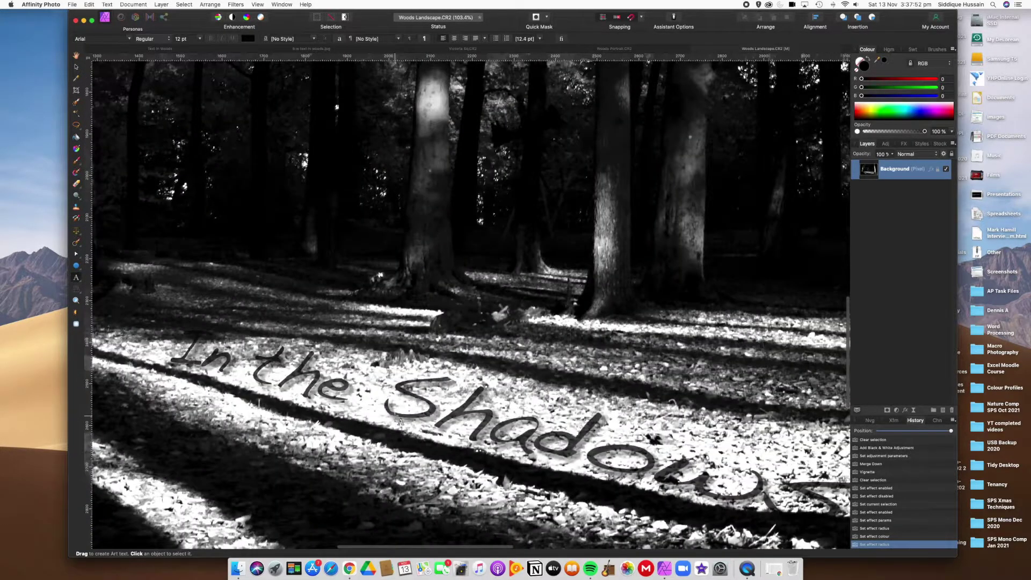
scroll(399, 418, down, 1)
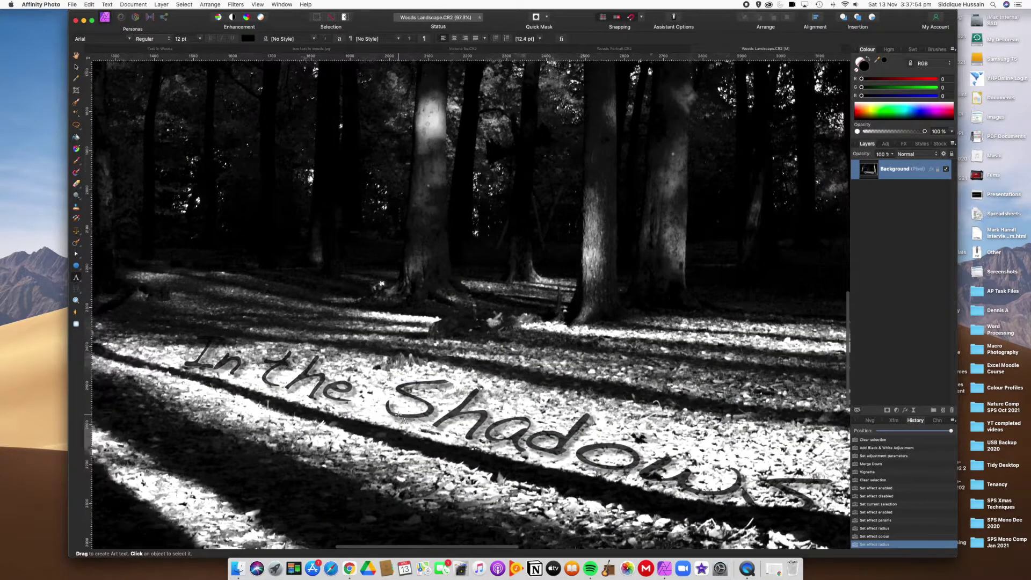
scroll(410, 417, down, 2)
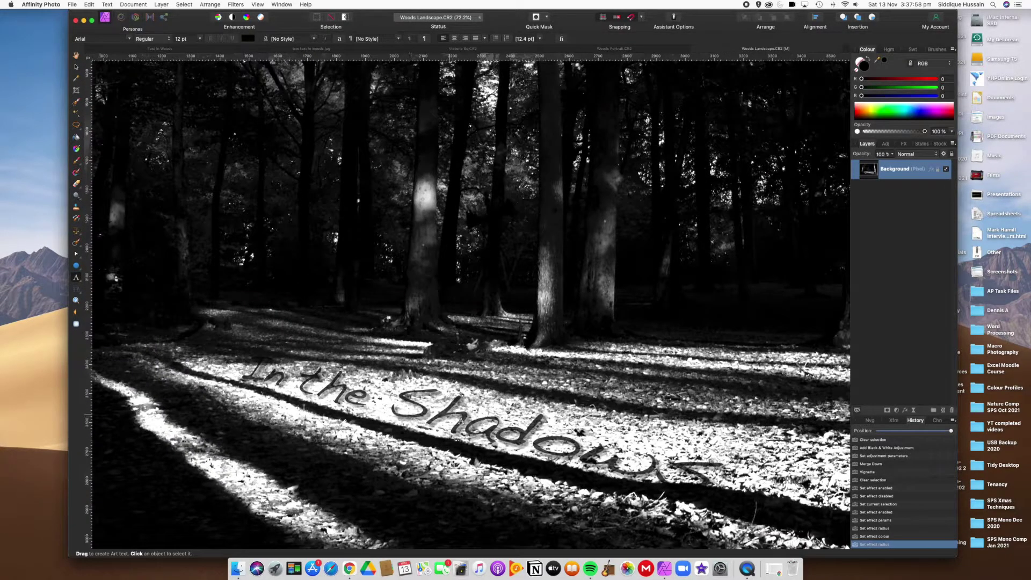
scroll(460, 411, up, 5)
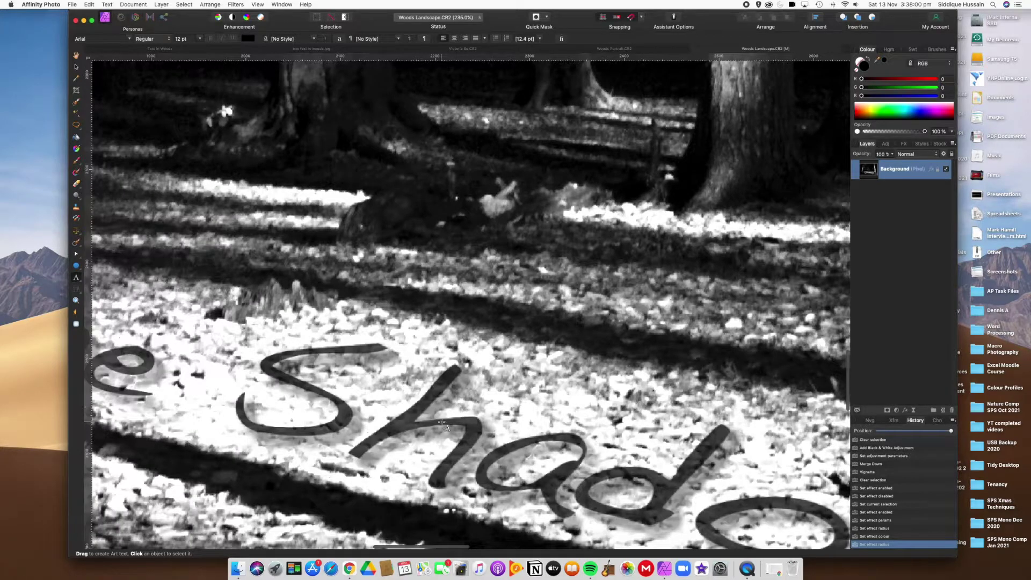
scroll(462, 411, up, 2)
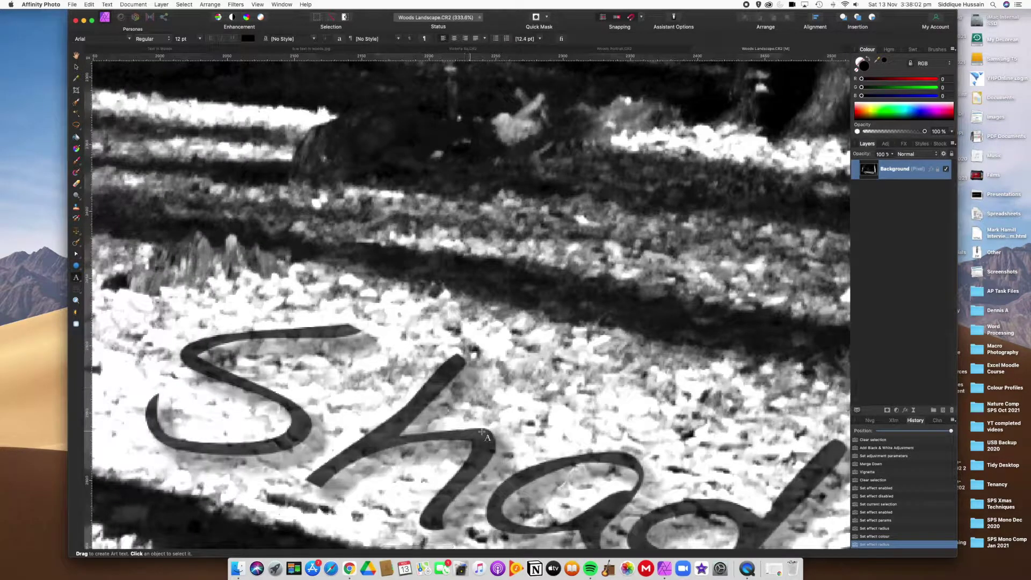
scroll(504, 428, down, 3)
scroll(501, 426, down, 4)
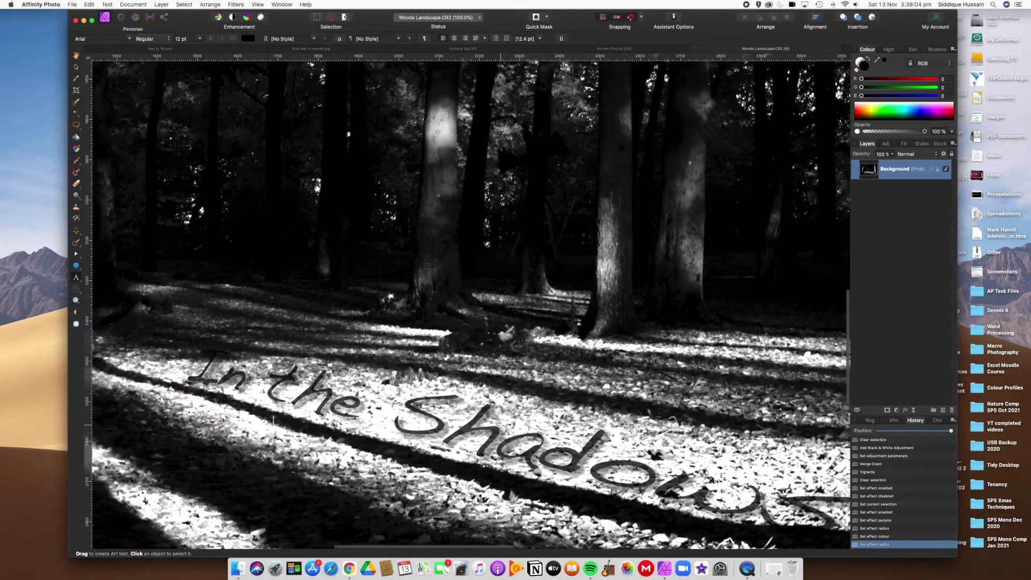
scroll(505, 429, up, 2)
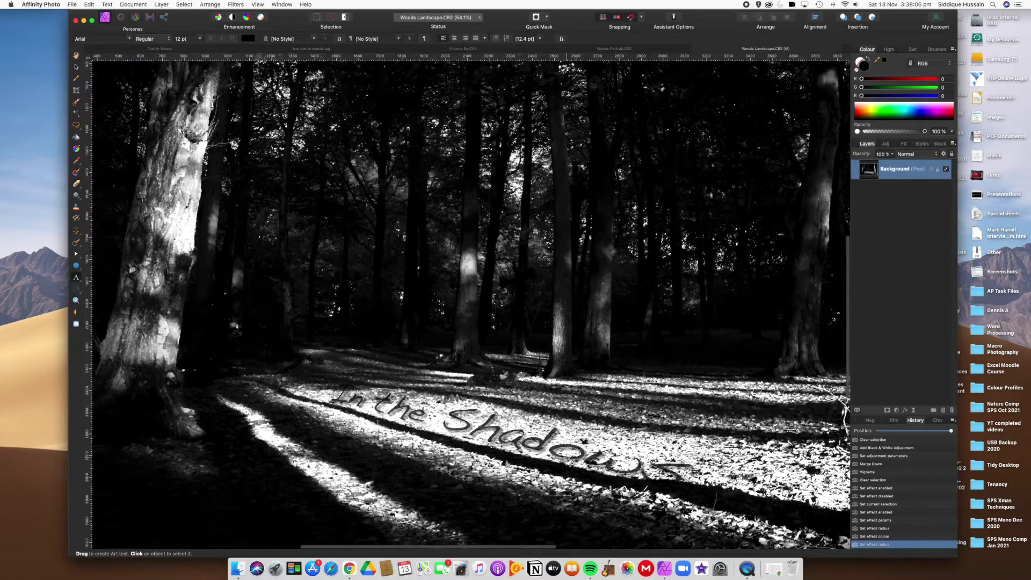
scroll(570, 462, up, 1)
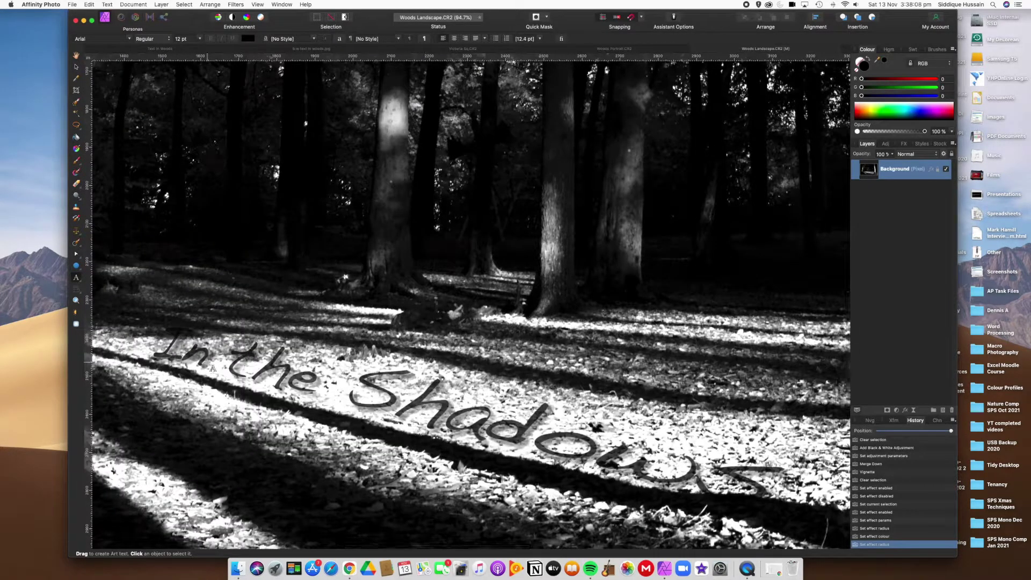
scroll(531, 438, down, 5)
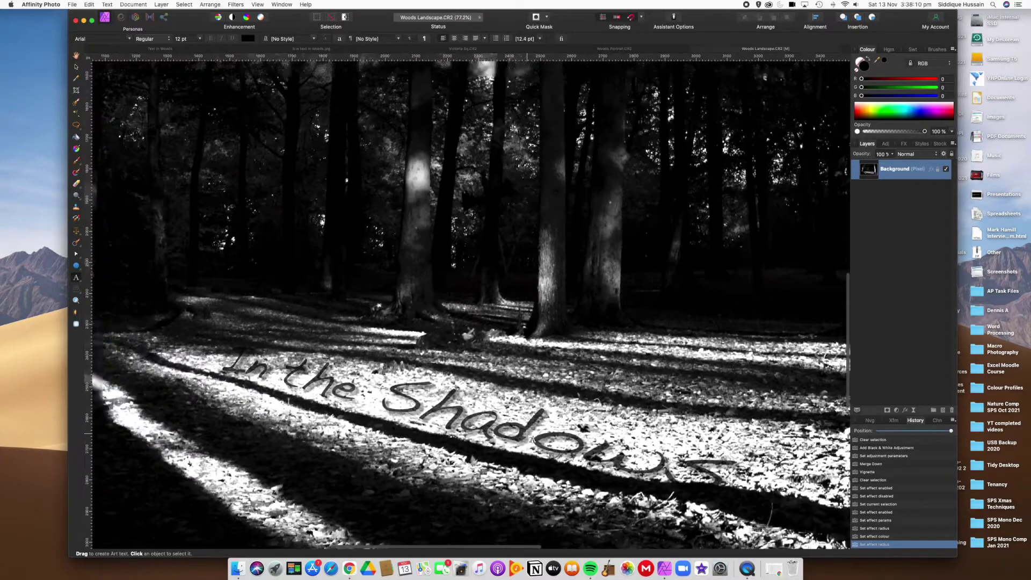
scroll(532, 438, down, 2)
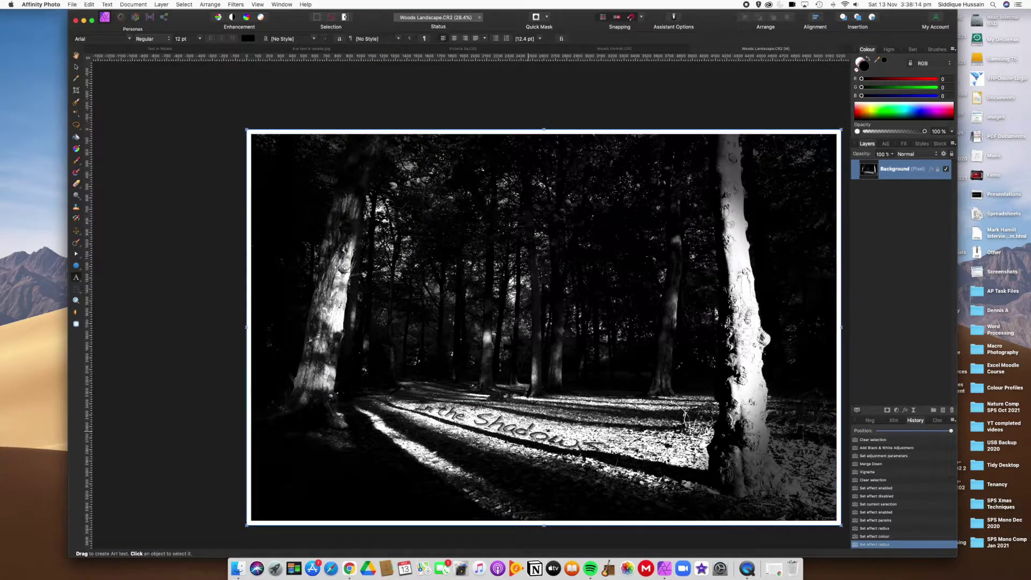
scroll(529, 433, up, 1)
click(530, 433)
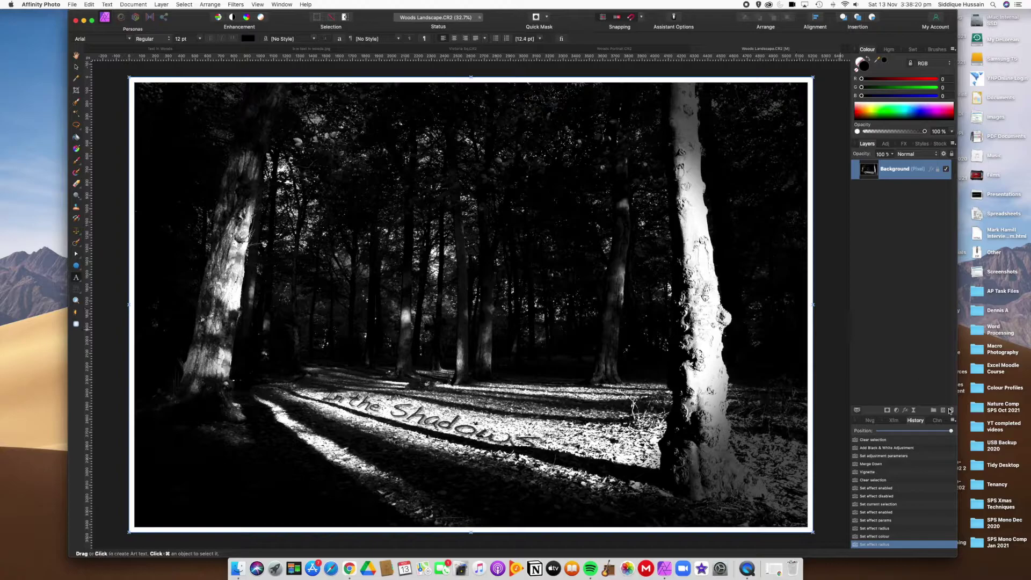
- Compare the finished image with its unedited version and roll the document history back to the original colour photo
drag(952, 432, 866, 431)
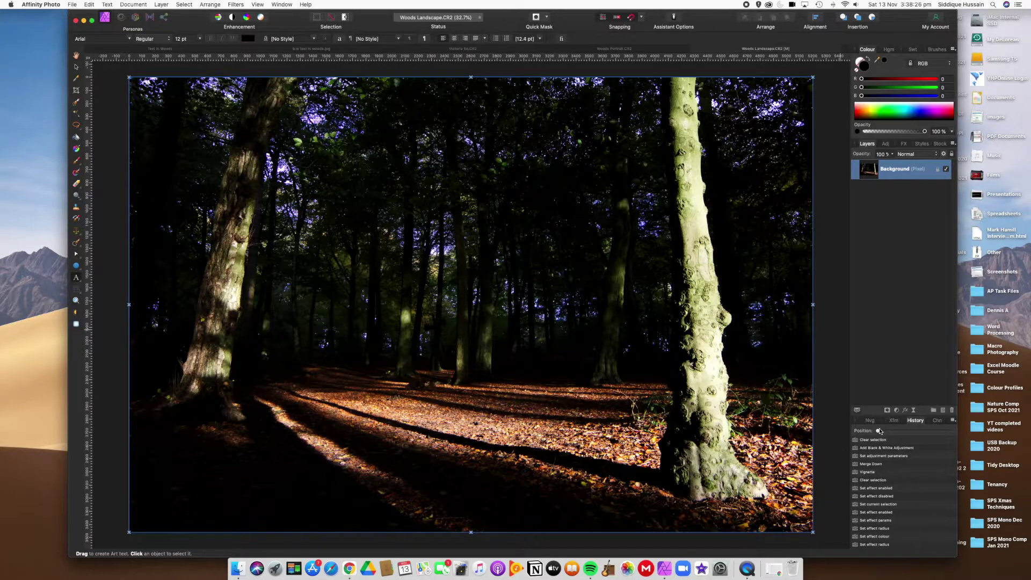
drag(878, 433, 952, 431)
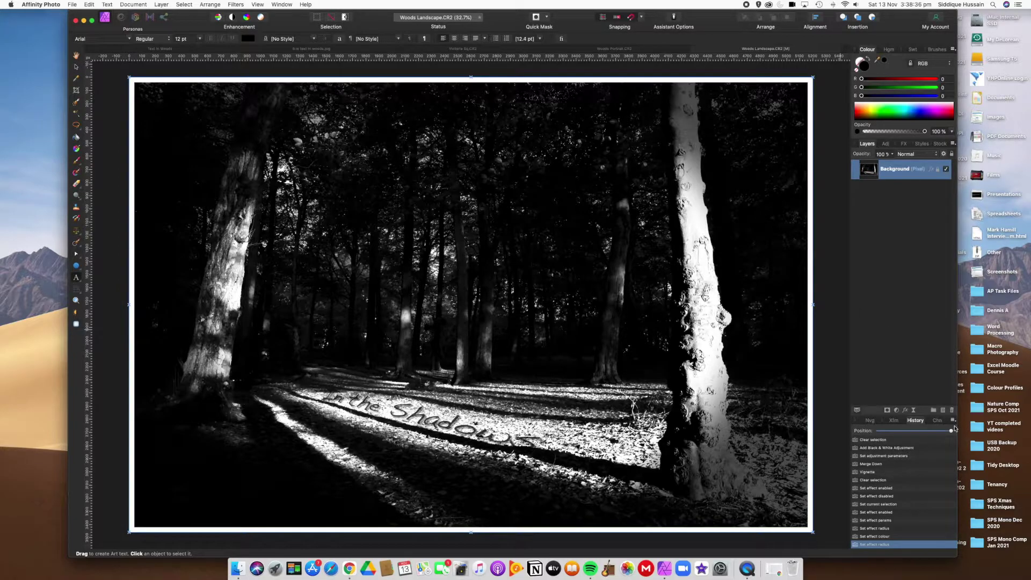
drag(952, 431, 856, 428)
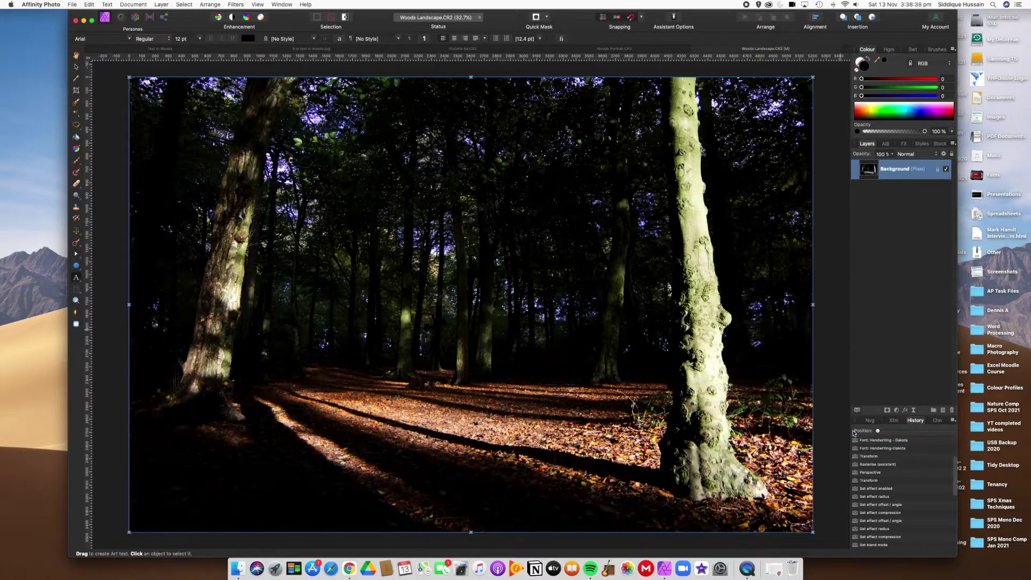
click(819, 256)
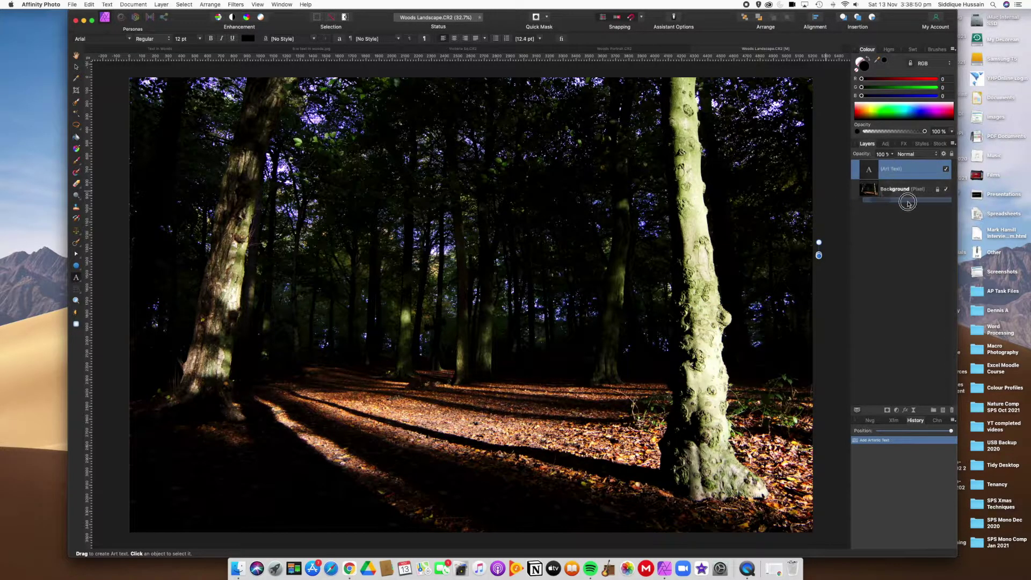
click(952, 410)
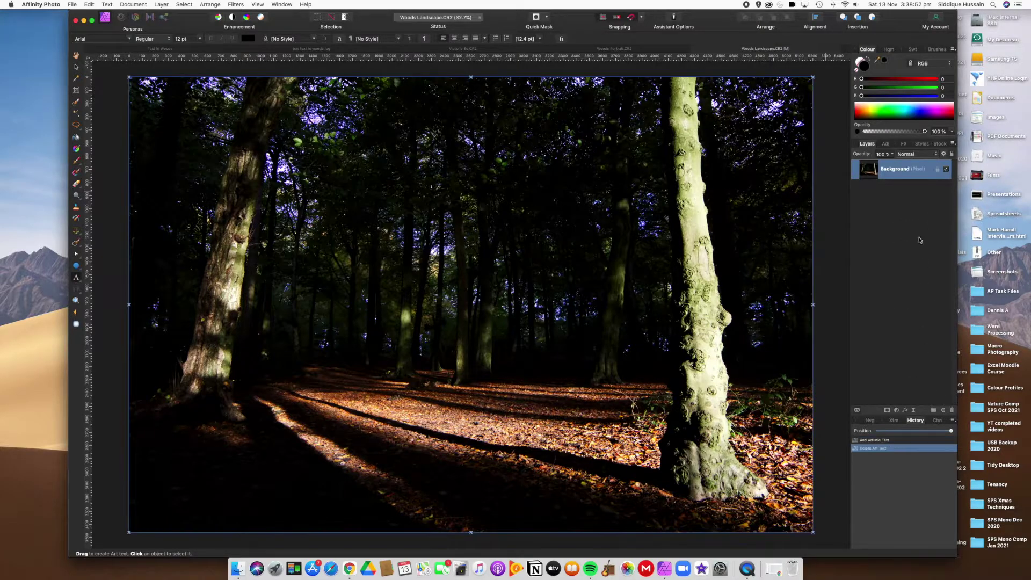
click(893, 226)
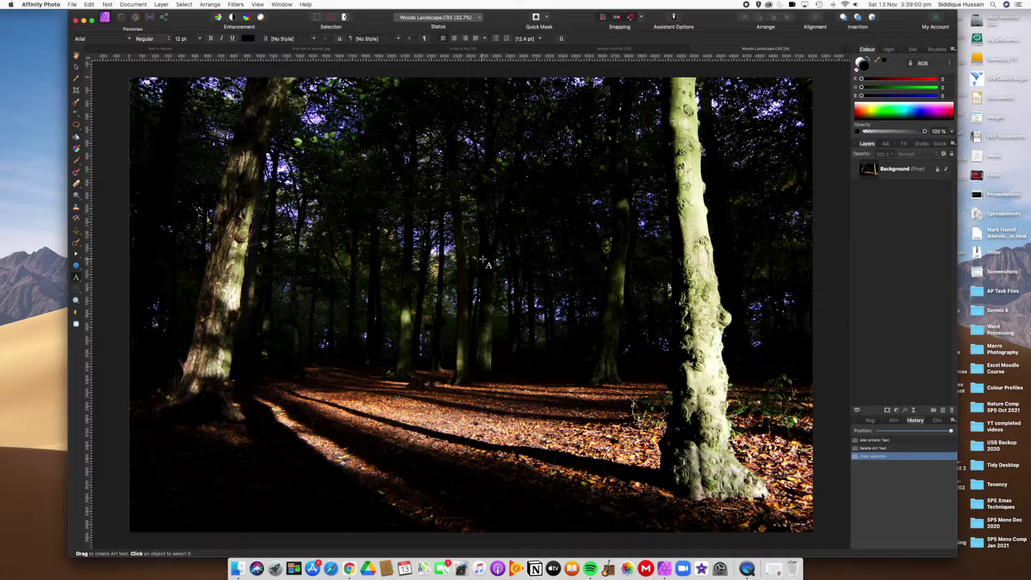
- Add a Black and White adjustment over the photo and move its settings dialog clear of the bright tree trunk
click(897, 411)
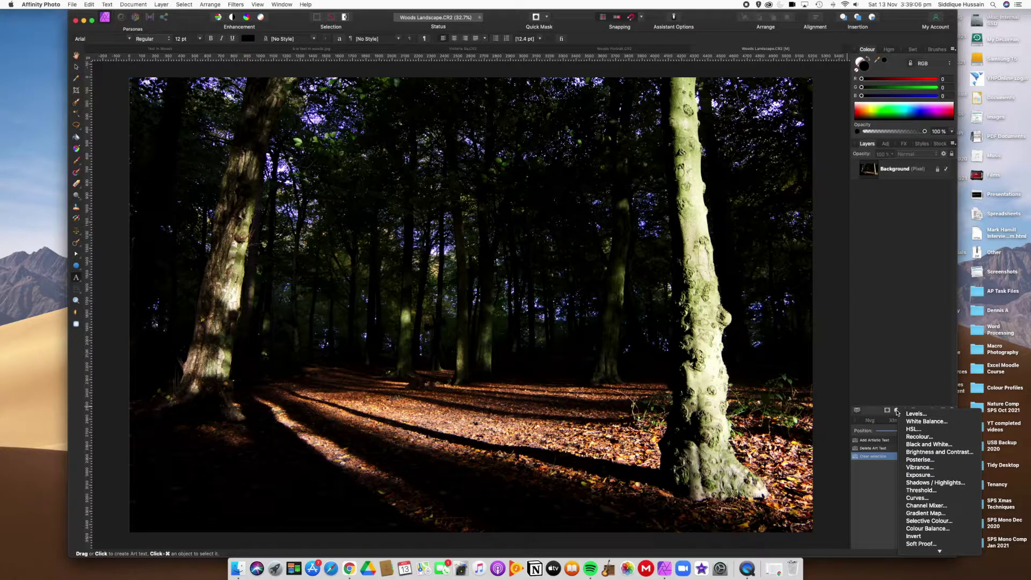
click(923, 445)
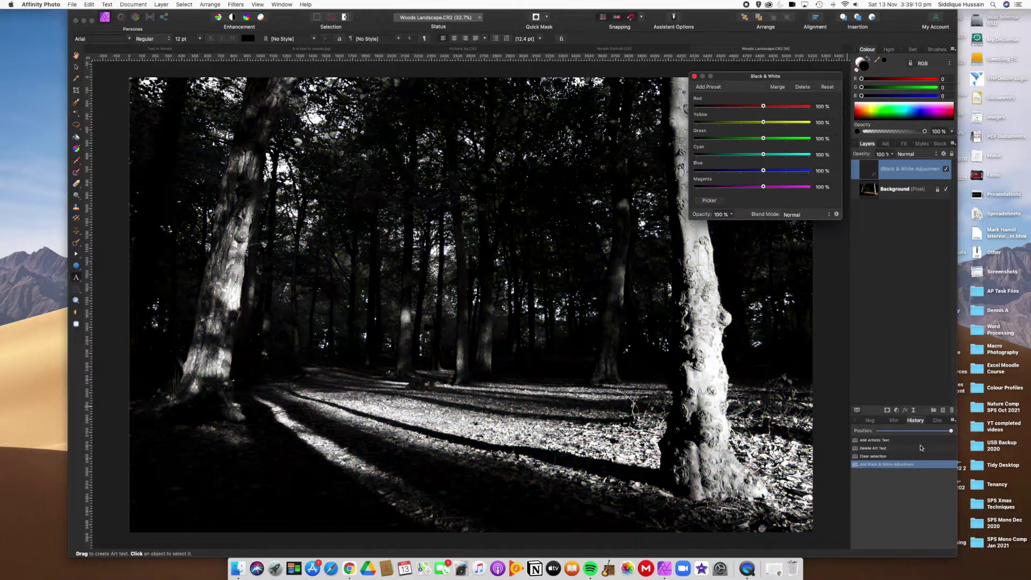
mouse_move(796, 78)
mouse_down()
mouse_move(788, 101)
mouse_move(781, 92)
mouse_up()
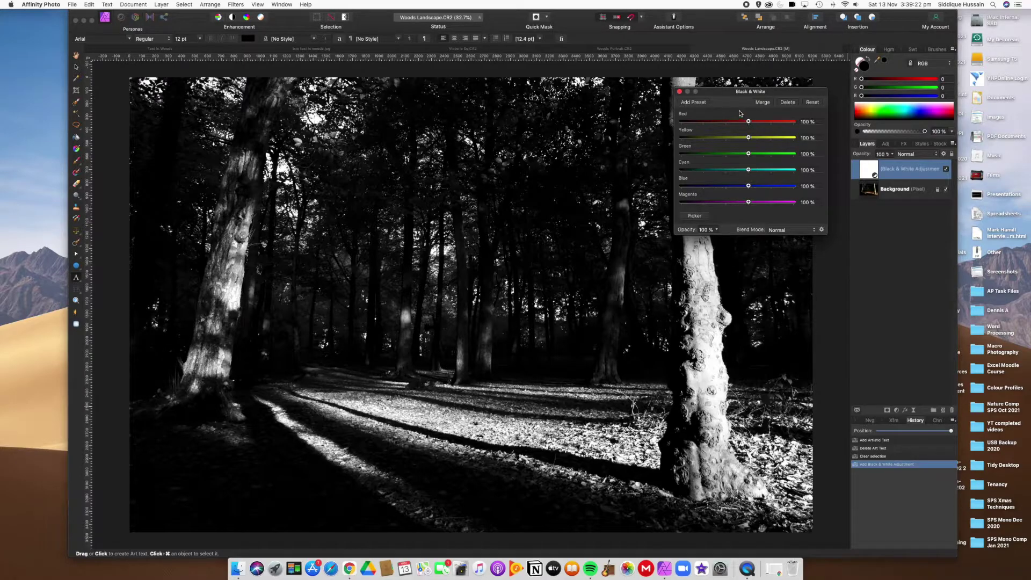
drag(727, 93, 761, 74)
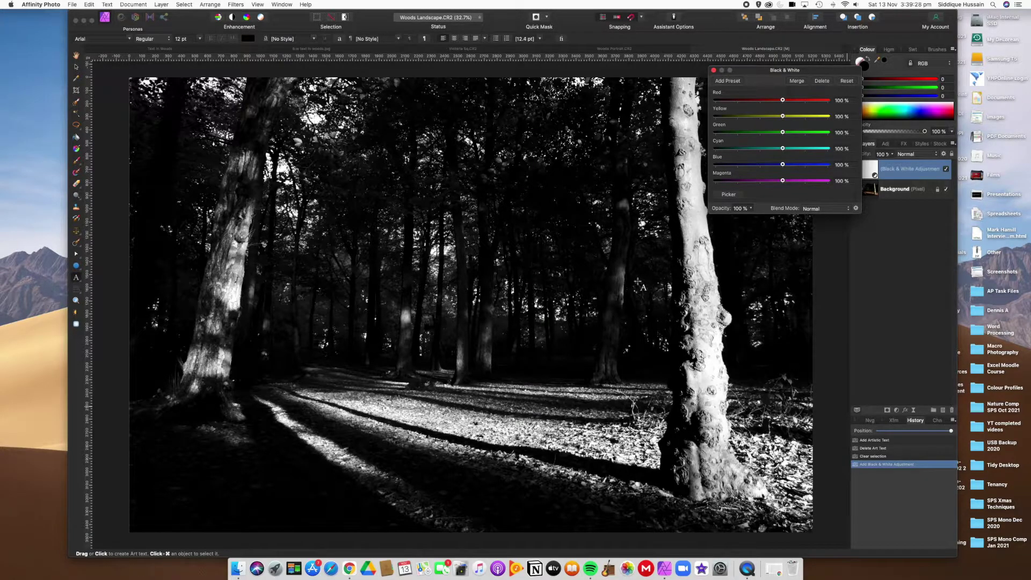
- Set the Black & White adjustment to red 139%, yellow 144%, green -200%, blue -16% and magenta 28%
click(783, 101)
mouse_move(783, 100)
mouse_down()
mouse_move(808, 99)
mouse_move(746, 105)
mouse_move(791, 108)
mouse_up()
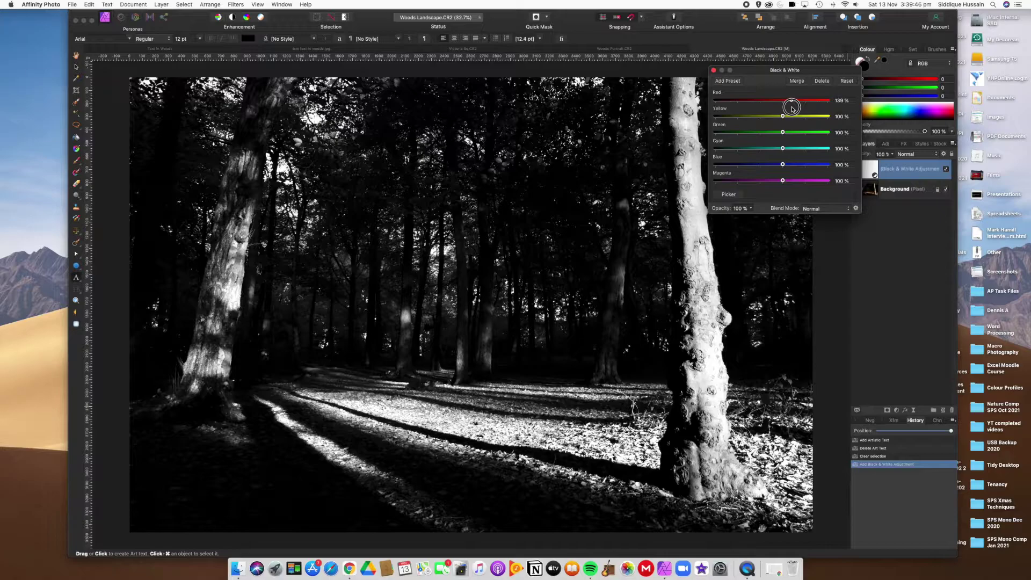
drag(792, 108, 666, 144)
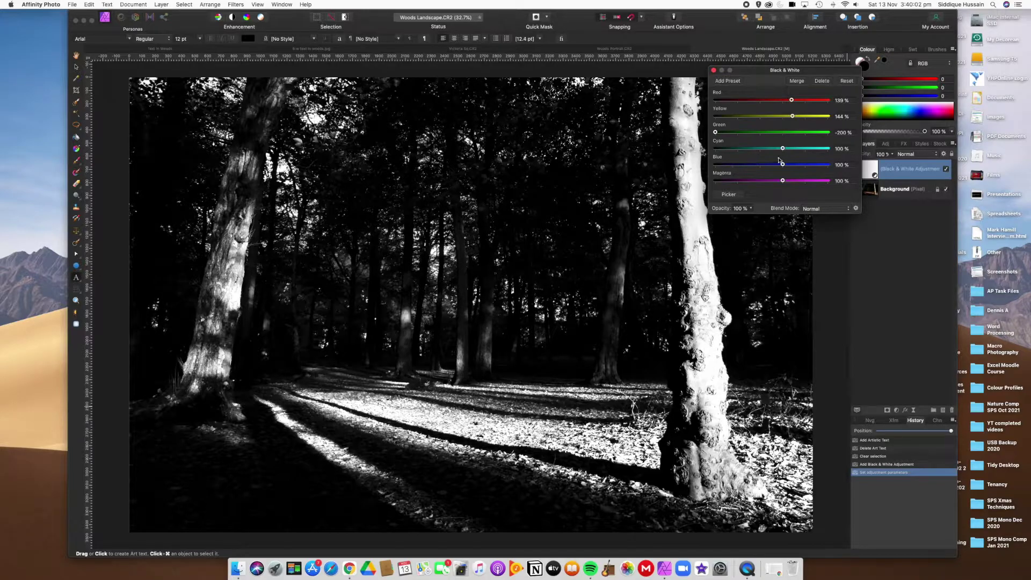
drag(783, 151, 756, 172)
drag(752, 172, 766, 181)
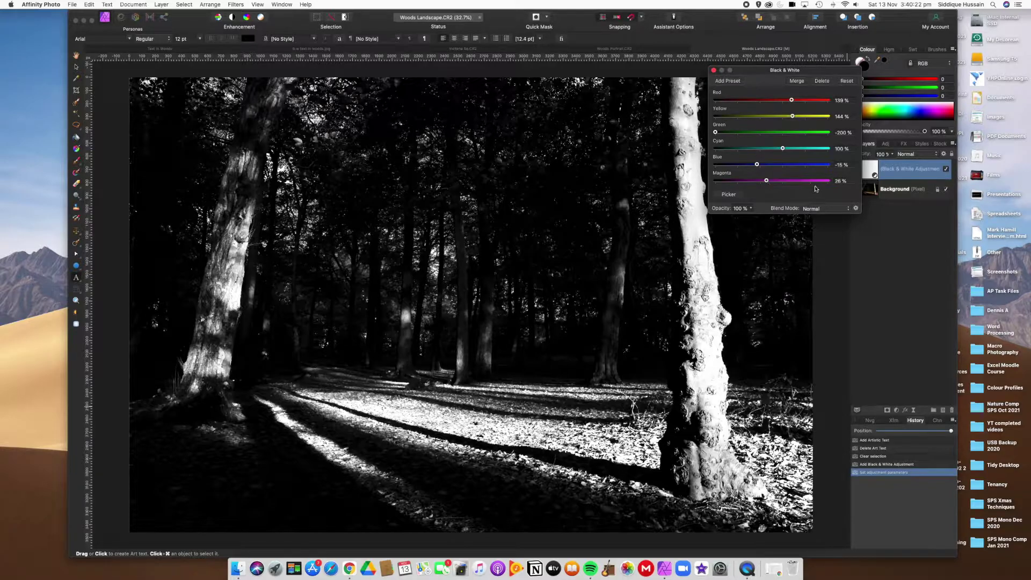
click(714, 70)
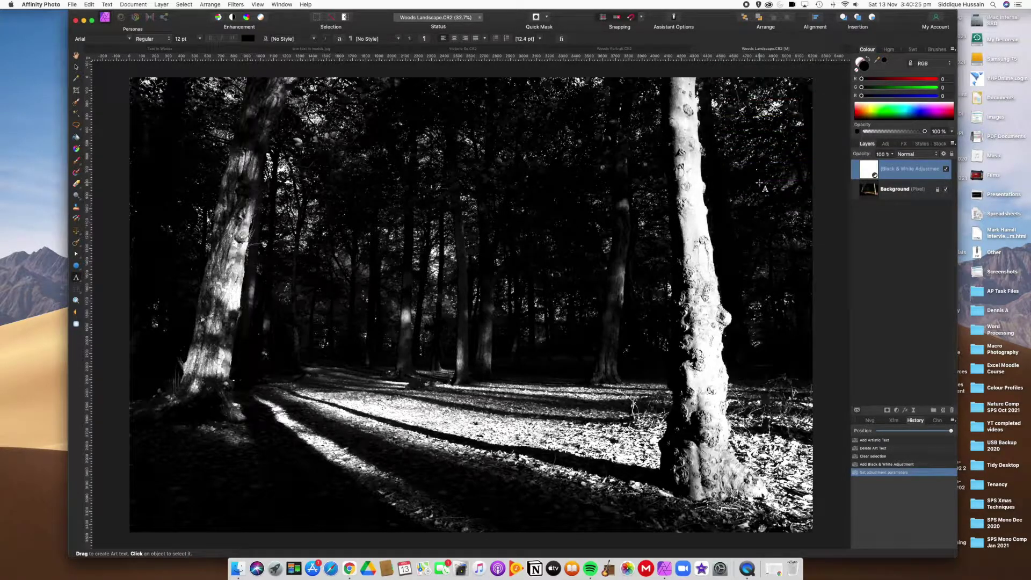
- Recheck the Black & White adjustment's settings and merge the adjustment down into the Background layer
double_click(871, 171)
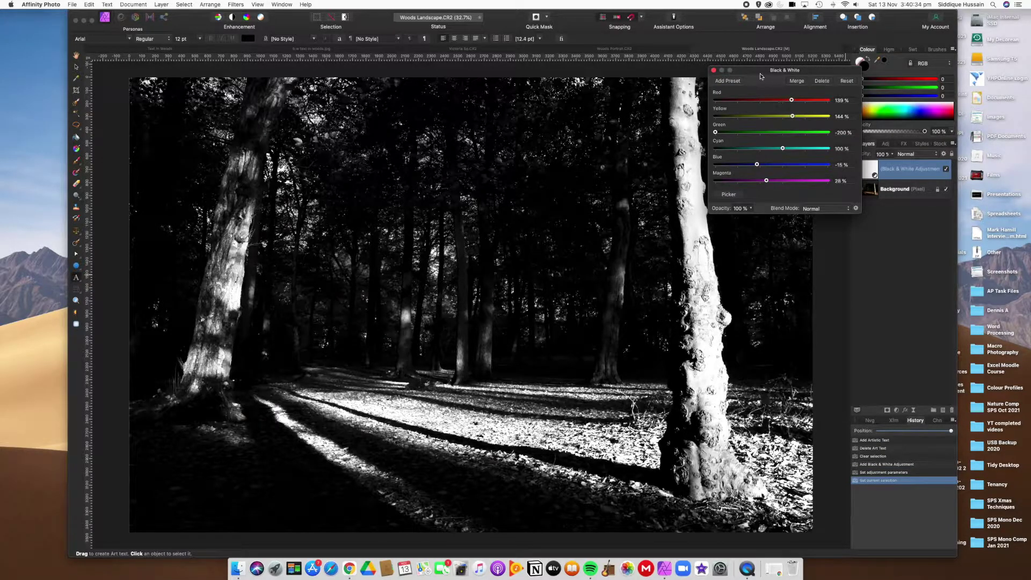
drag(760, 74, 702, 74)
click(655, 69)
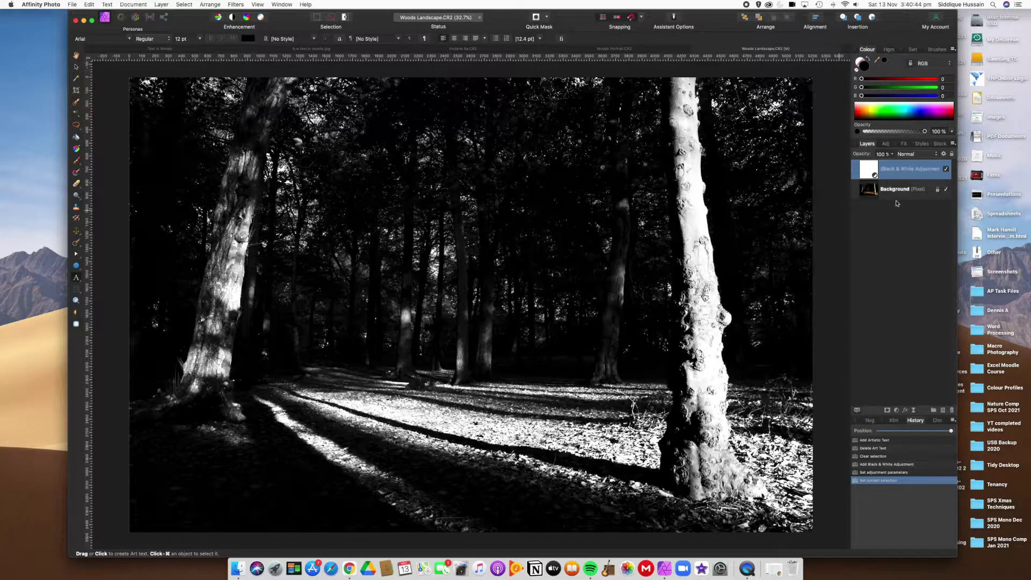
right_click(895, 174)
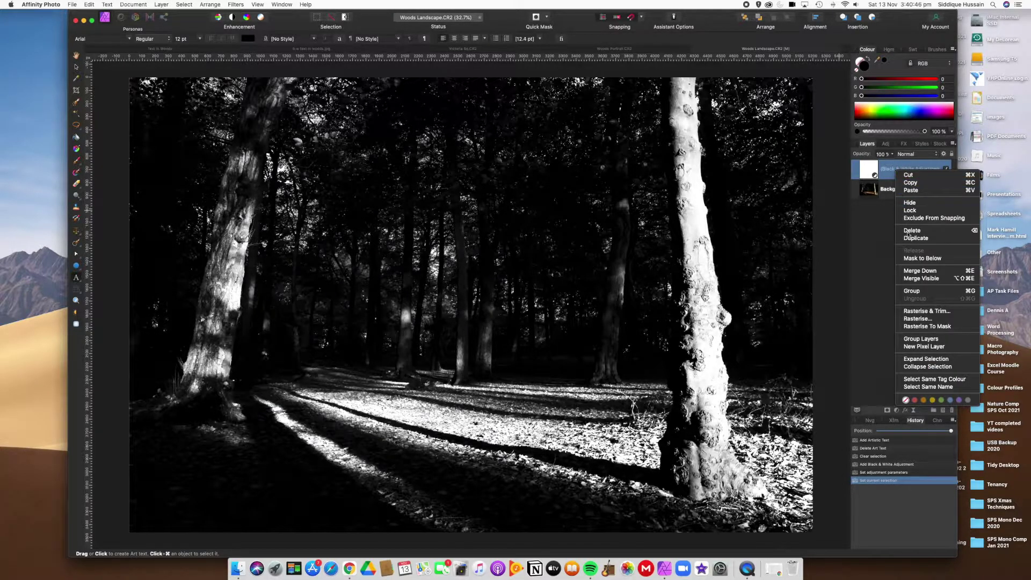
click(915, 271)
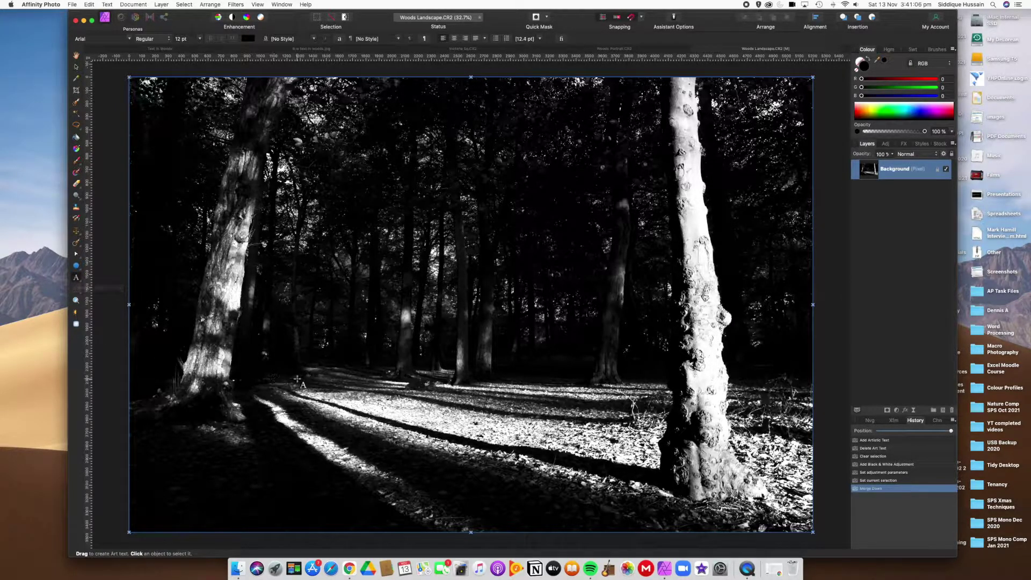
- Add the artistic text "In the Shadows" in the Ayuthaya font at 12 pt on the sunlit forest floor
click(128, 39)
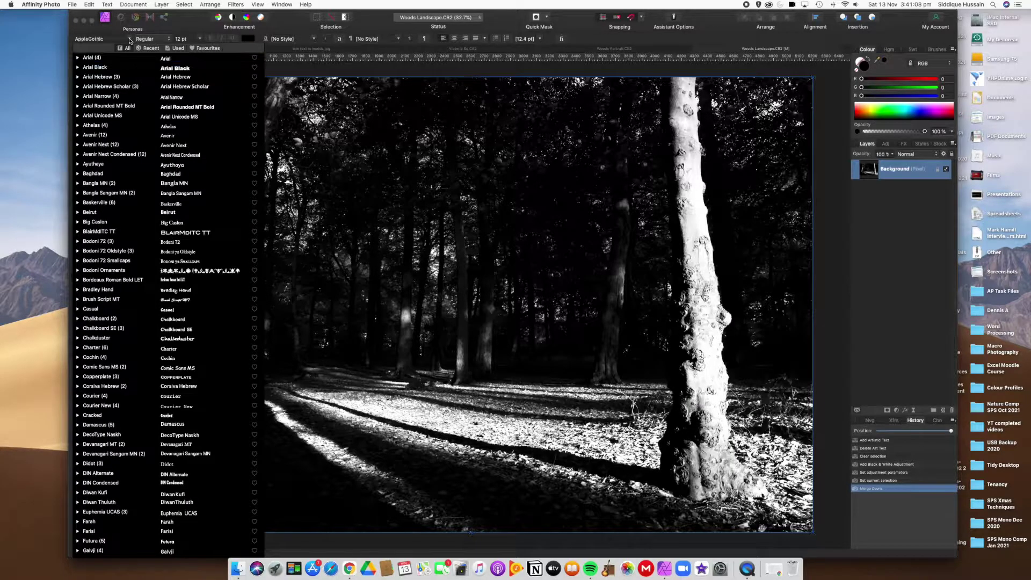
click(94, 167)
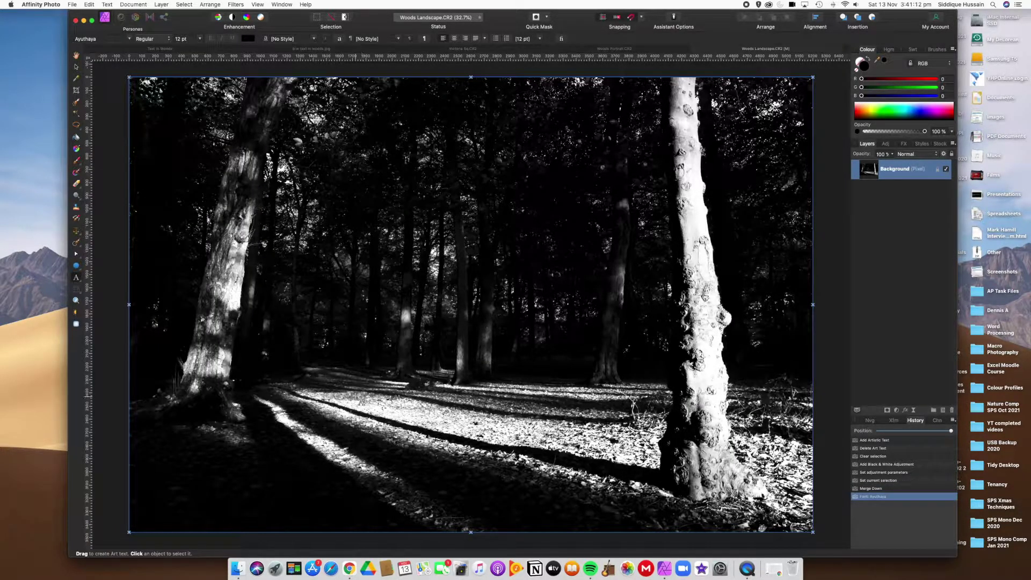
click(355, 396)
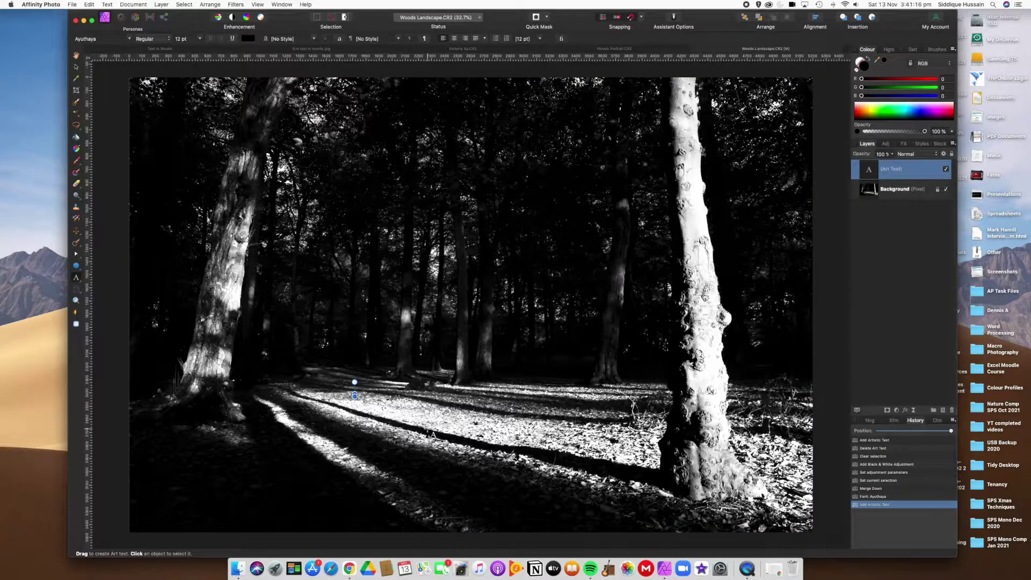
text(In the Shadows)
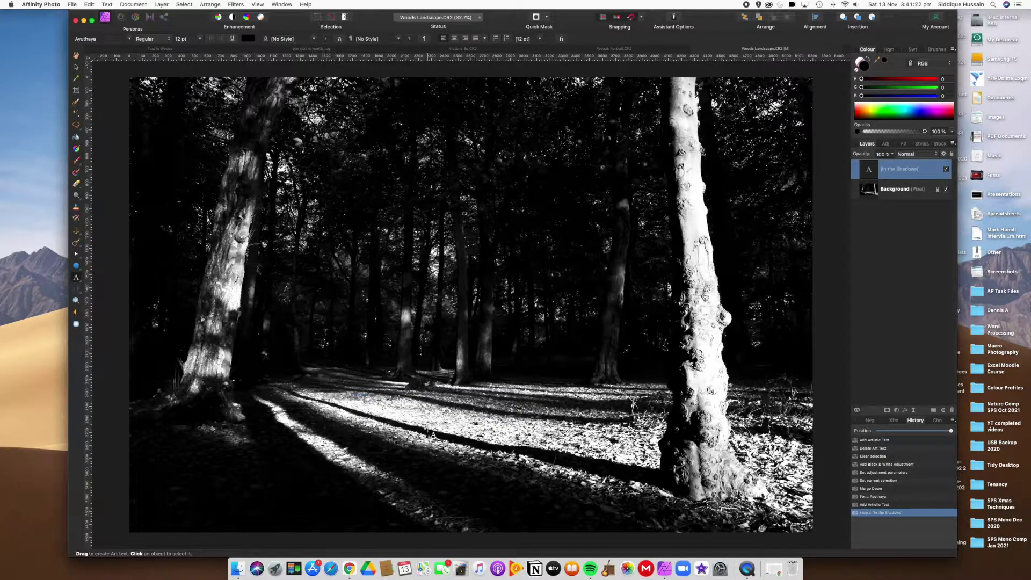
key(Escape)
- Enlarge the "In the Shadows" text to about 147 pt so it spans the sunlit ground
click(77, 68)
scroll(364, 400, up, 5)
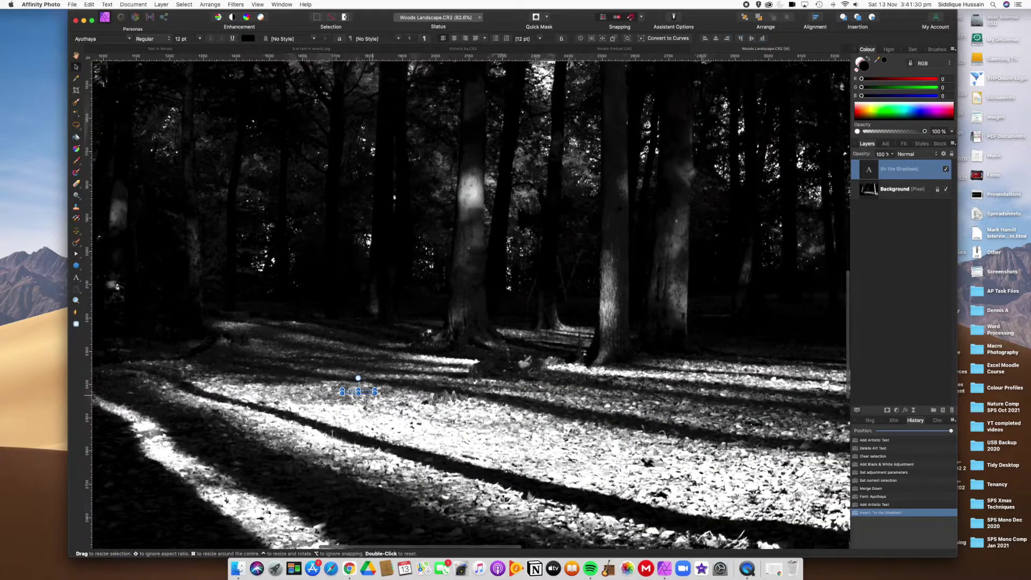
drag(376, 396, 756, 511)
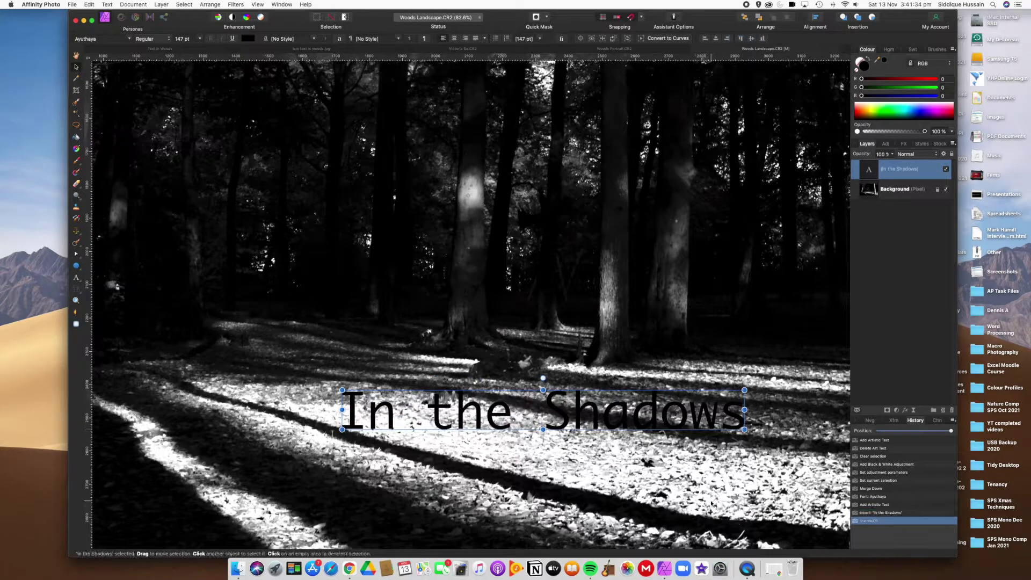
scroll(709, 502, down, 5)
scroll(709, 503, down, 2)
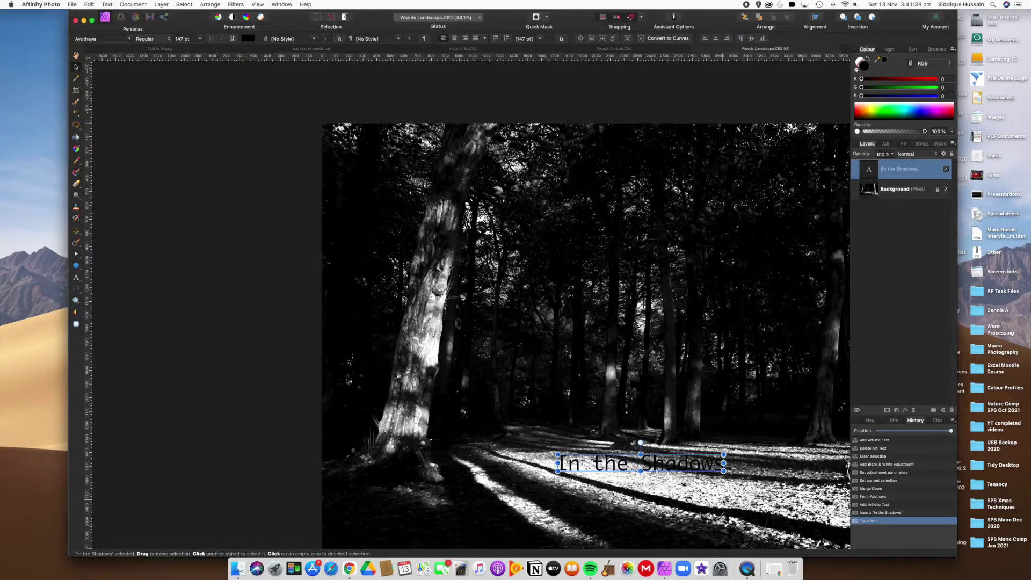
scroll(723, 501, down, 1)
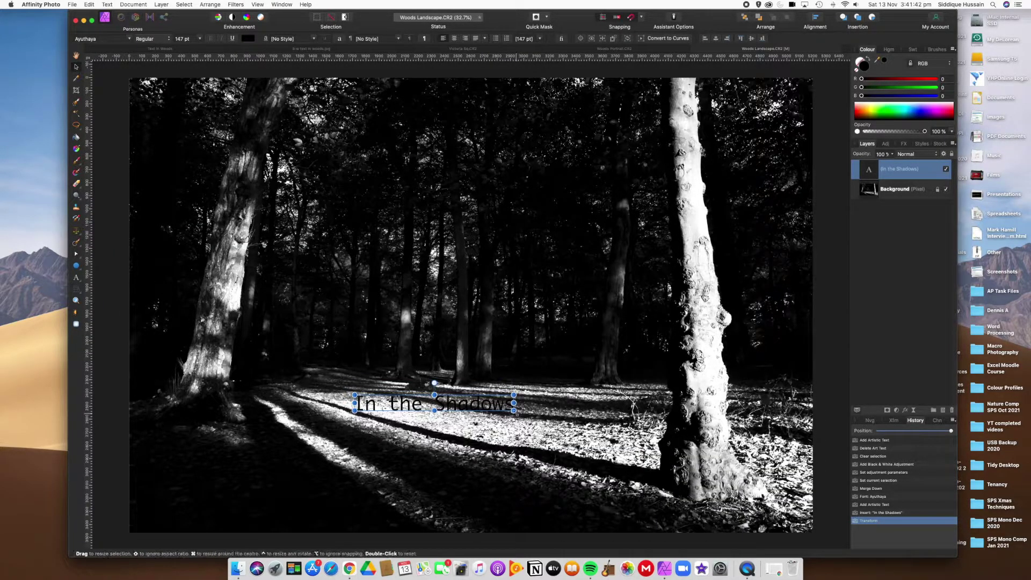
- Rotate the text downwards to the right and position it just above the long diagonal shadow
drag(518, 412, 519, 431)
drag(454, 405, 434, 414)
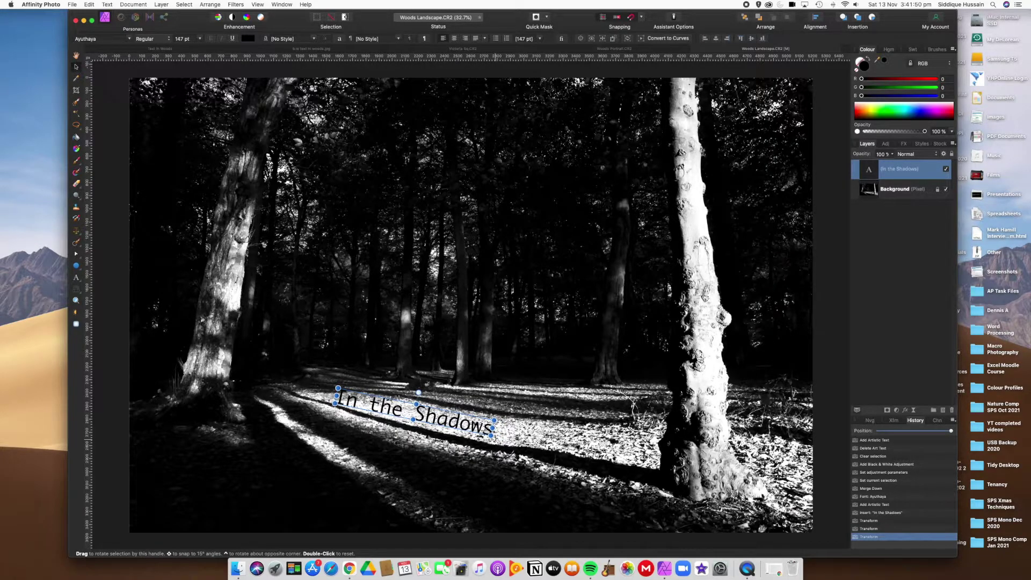
drag(495, 443, 495, 441)
drag(433, 420, 430, 418)
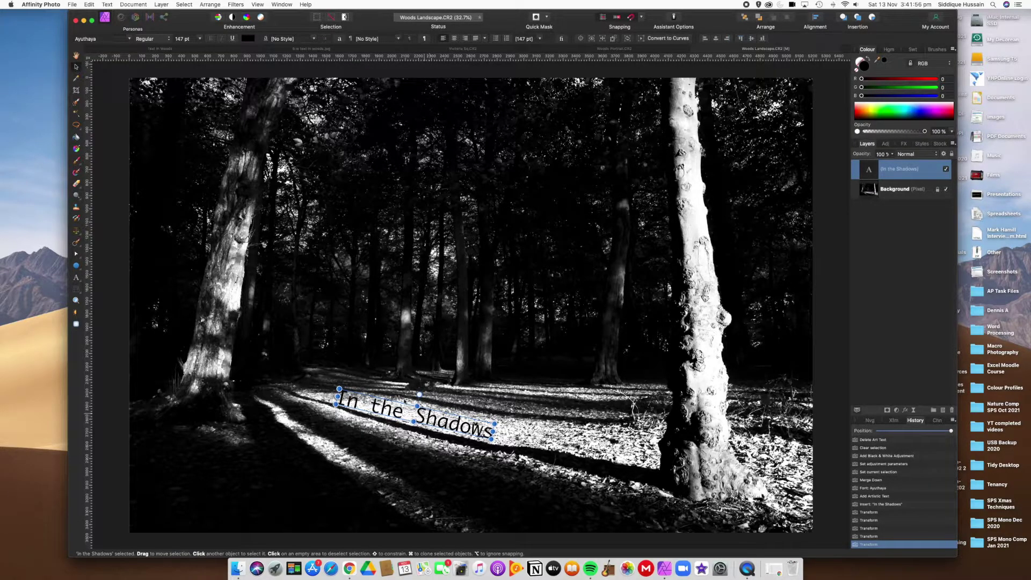
- Try the text in Bodoni 72 Smallcaps, then set its font to Brush Script MT
click(130, 40)
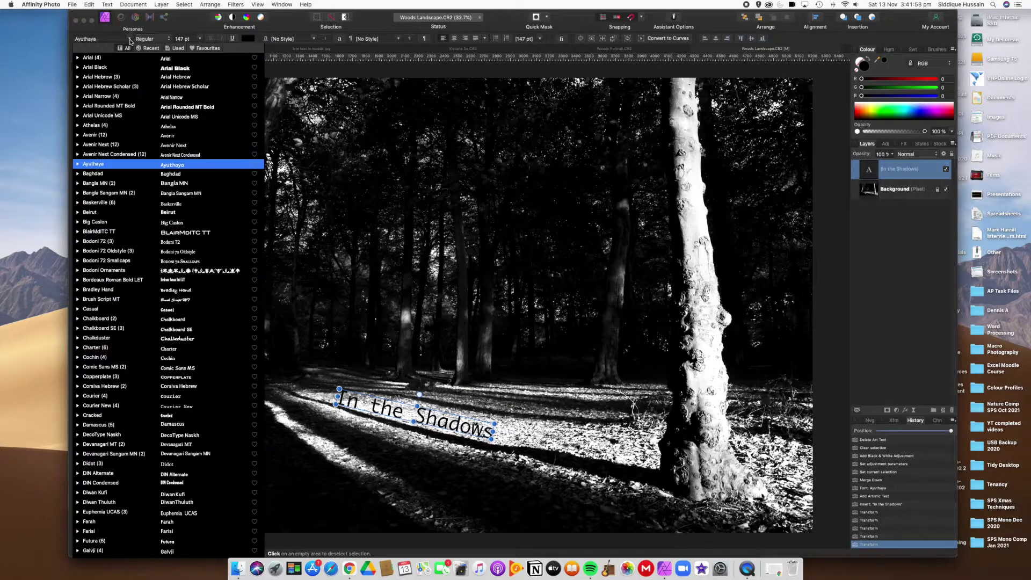
click(120, 260)
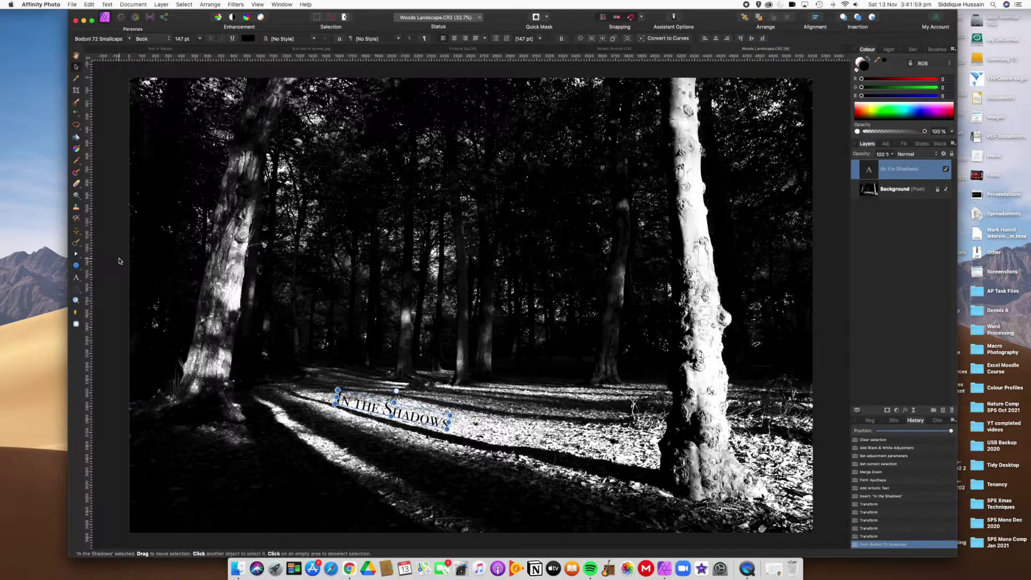
click(130, 40)
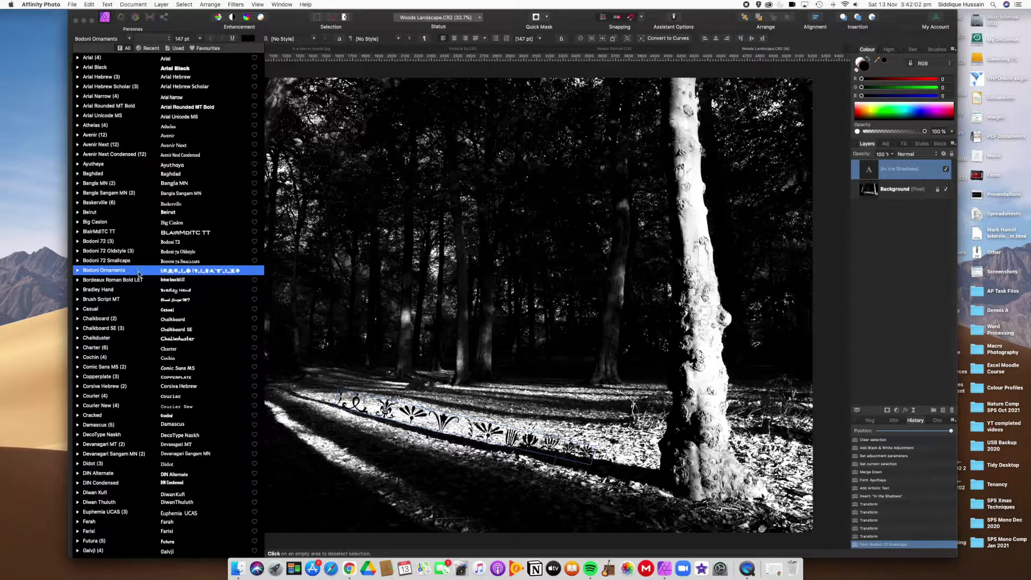
click(136, 302)
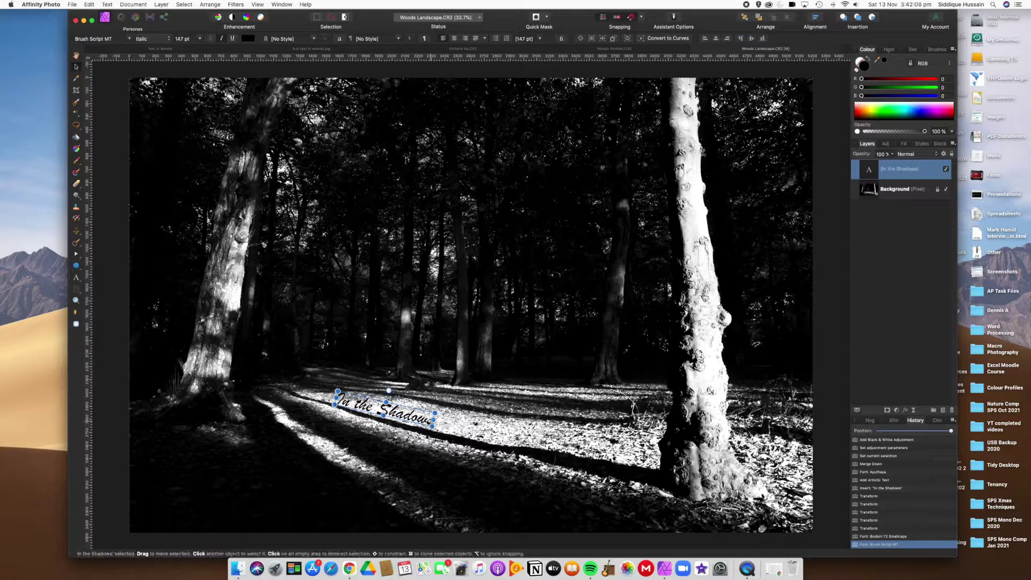
- Resize the Brush Script text to about 189.2 pt and refine its rotation and position along the diagonal shadow
drag(435, 413, 414, 419)
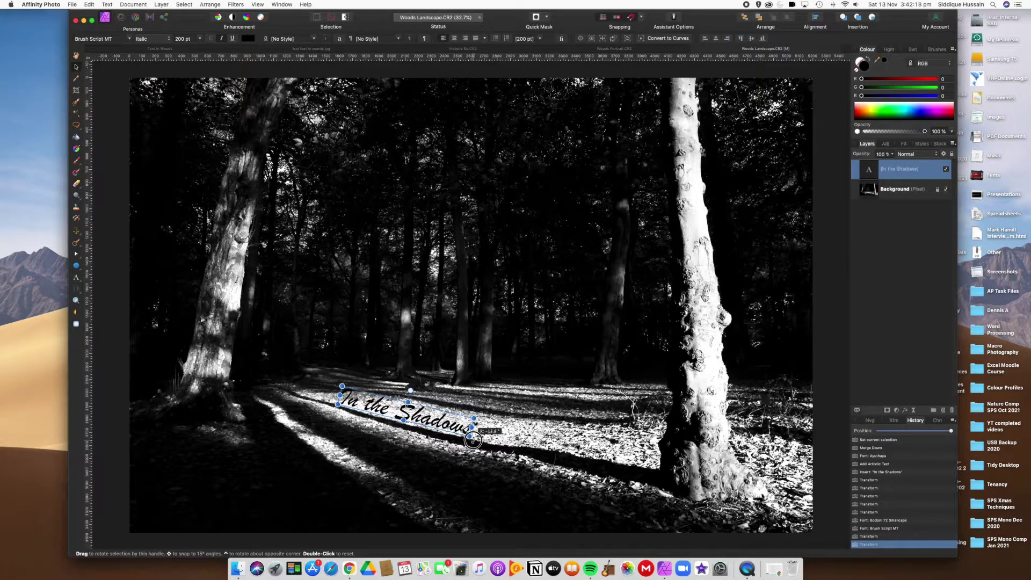
drag(474, 439, 463, 437)
scroll(446, 422, up, 5)
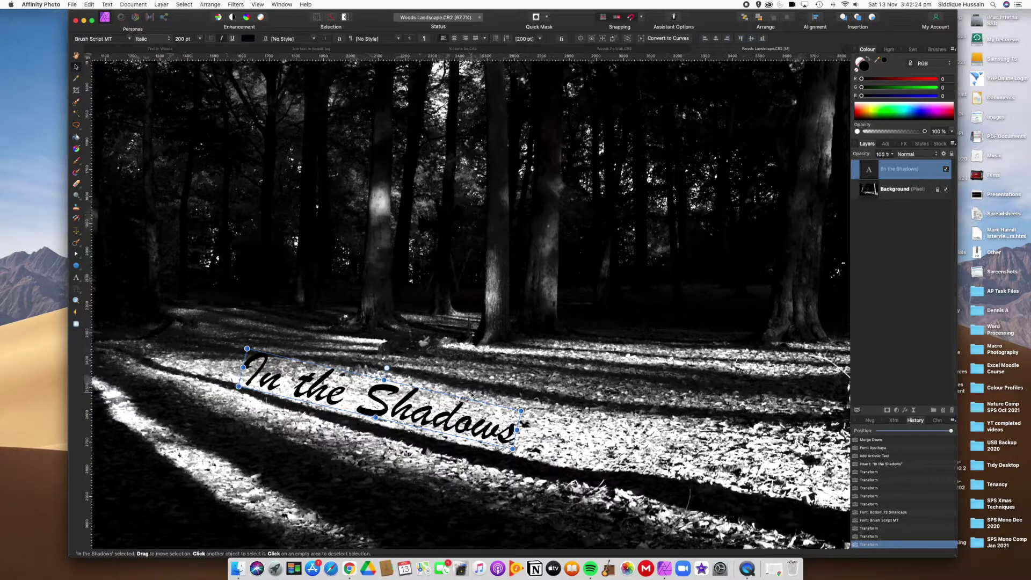
scroll(503, 413, up, 3)
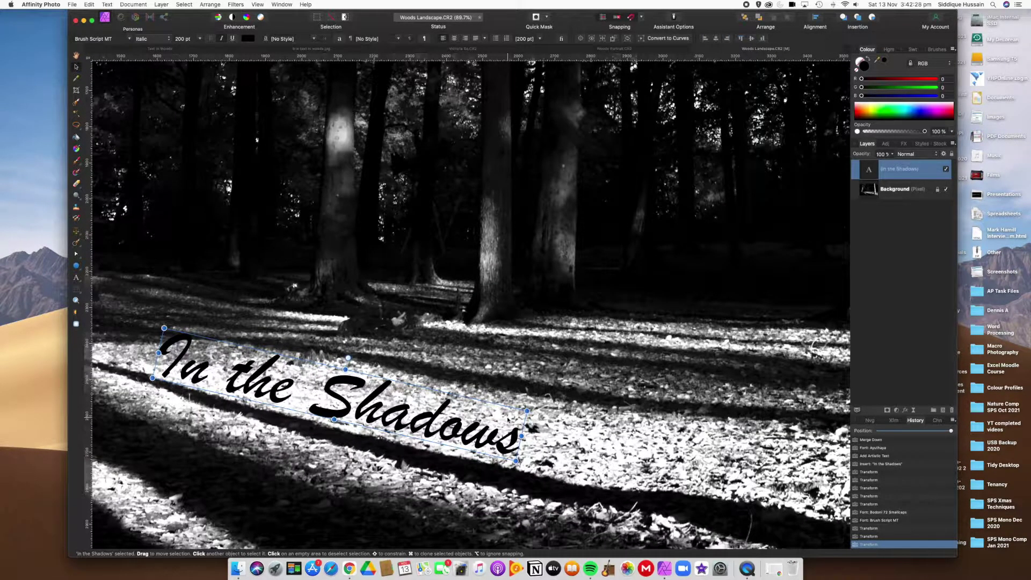
drag(528, 410, 519, 437)
drag(344, 370, 348, 354)
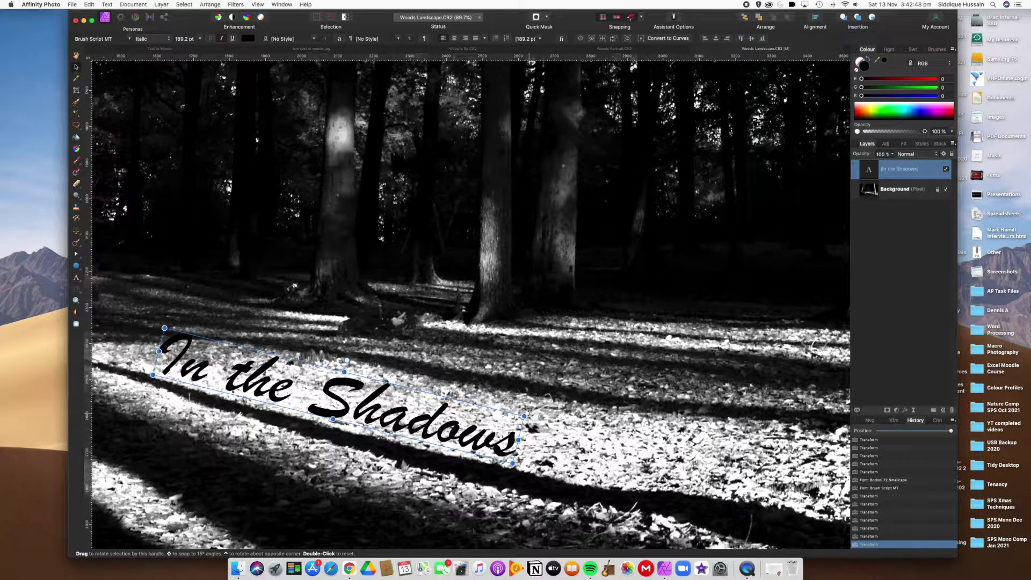
mouse_move(526, 415)
mouse_down()
mouse_move(533, 398)
mouse_move(529, 414)
mouse_up()
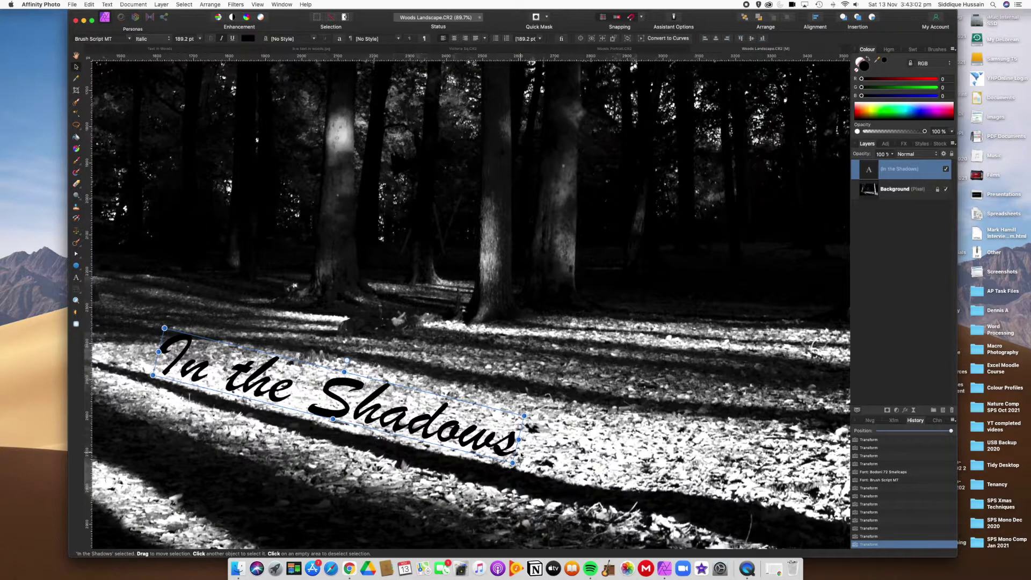
- Shear the text slightly upwards at its right end, above the shadow's edge
scroll(522, 453, up, 3)
scroll(521, 449, up, 1)
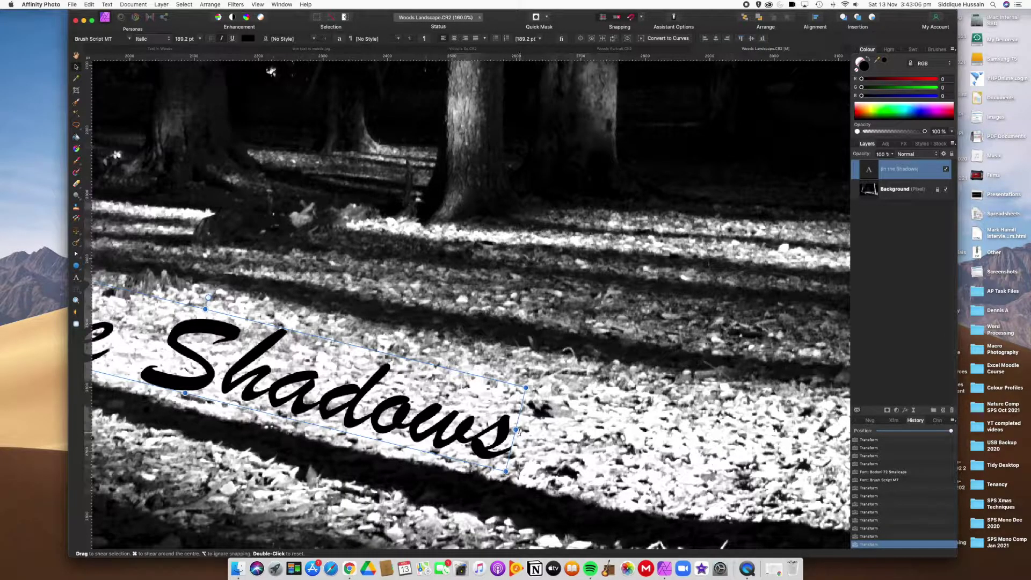
drag(519, 433, 538, 417)
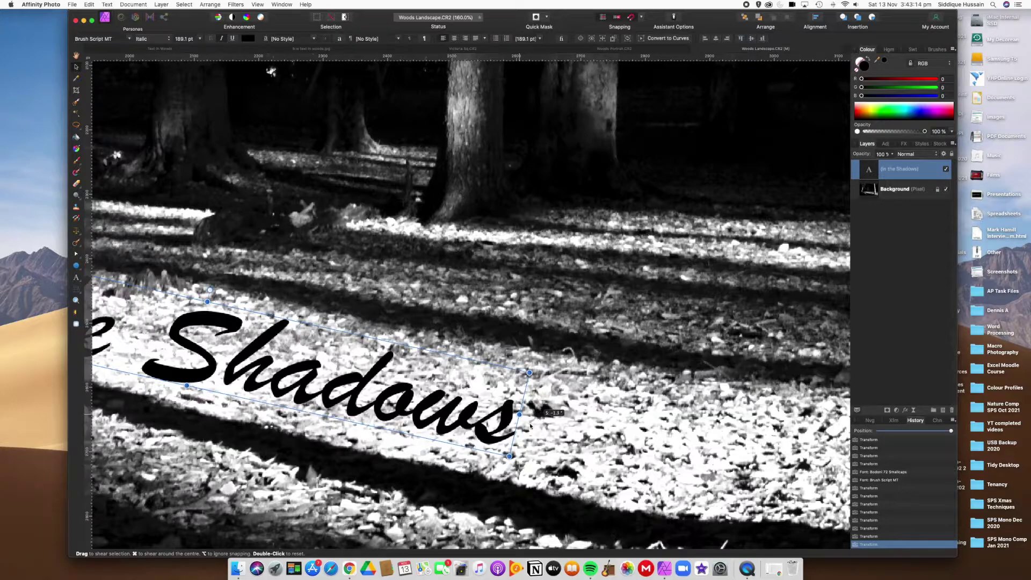
scroll(438, 424, down, 5)
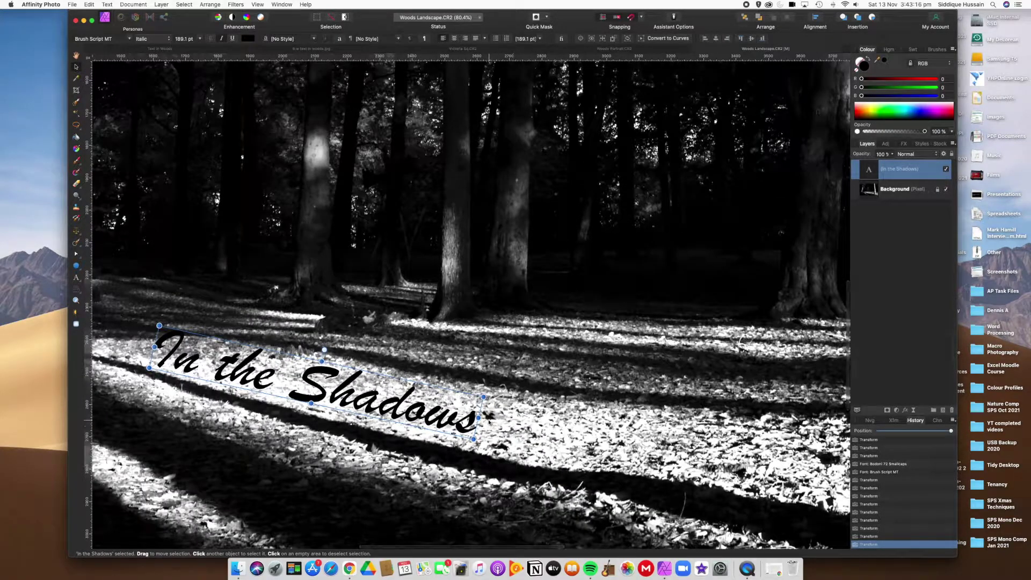
drag(485, 417, 518, 419)
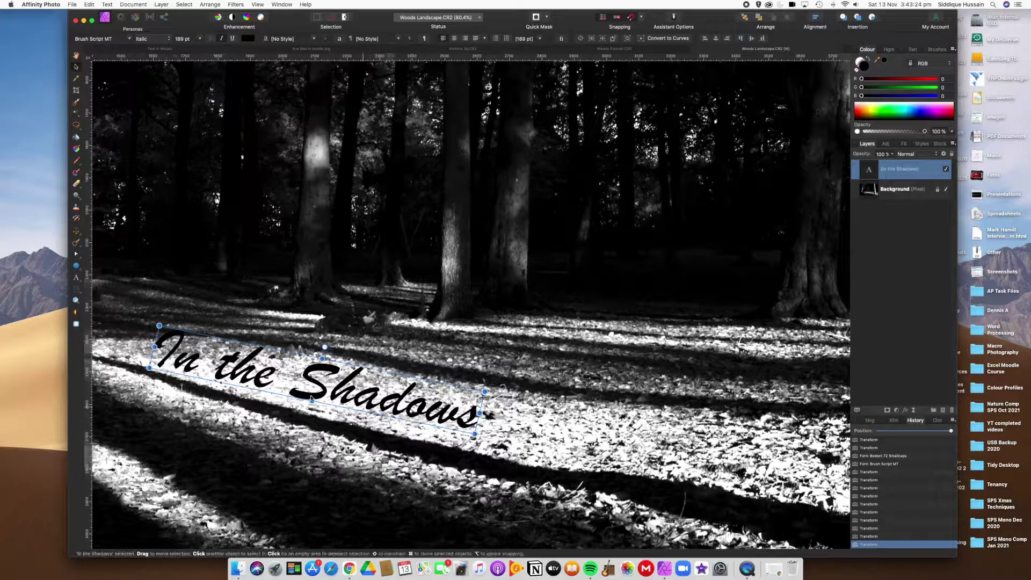
- Shear the lettering into a backward slant and realign it along the shadow at about 189.7 pt
drag(149, 347, 141, 347)
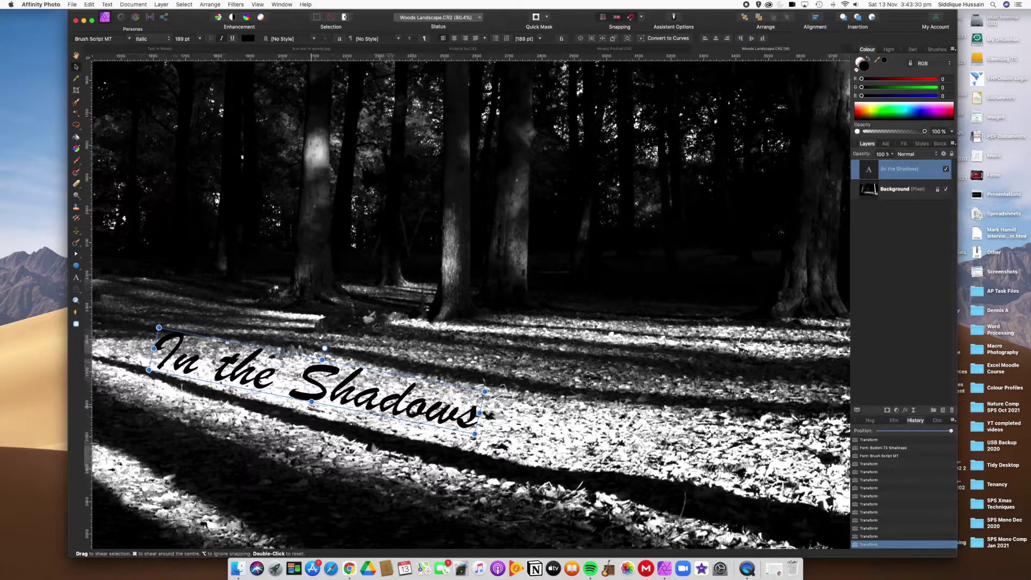
mouse_move(339, 411)
mouse_down()
mouse_move(366, 413)
mouse_move(309, 414)
mouse_move(331, 420)
mouse_up()
drag(357, 424, 357, 426)
scroll(376, 414, down, 3)
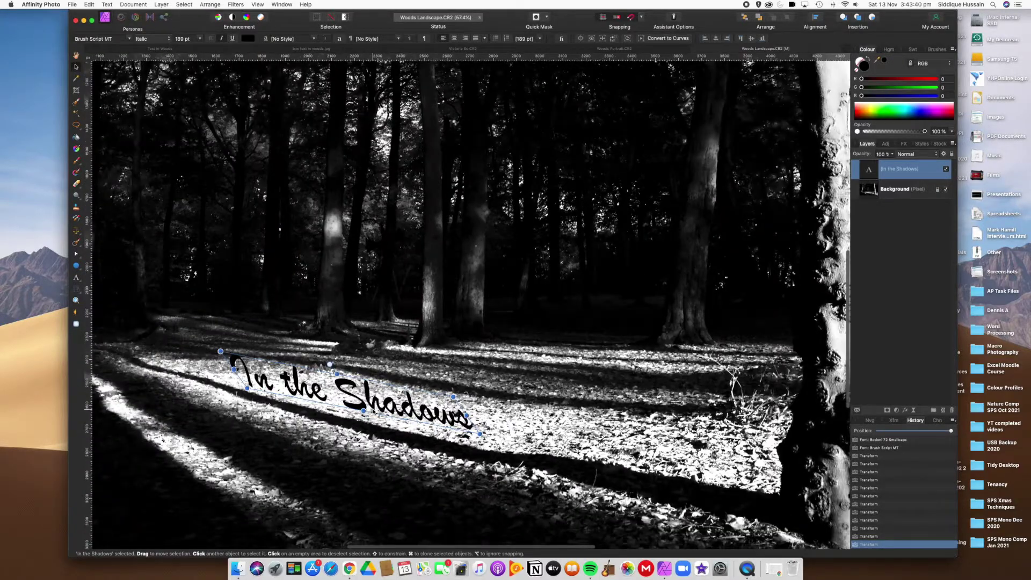
drag(398, 401, 387, 399)
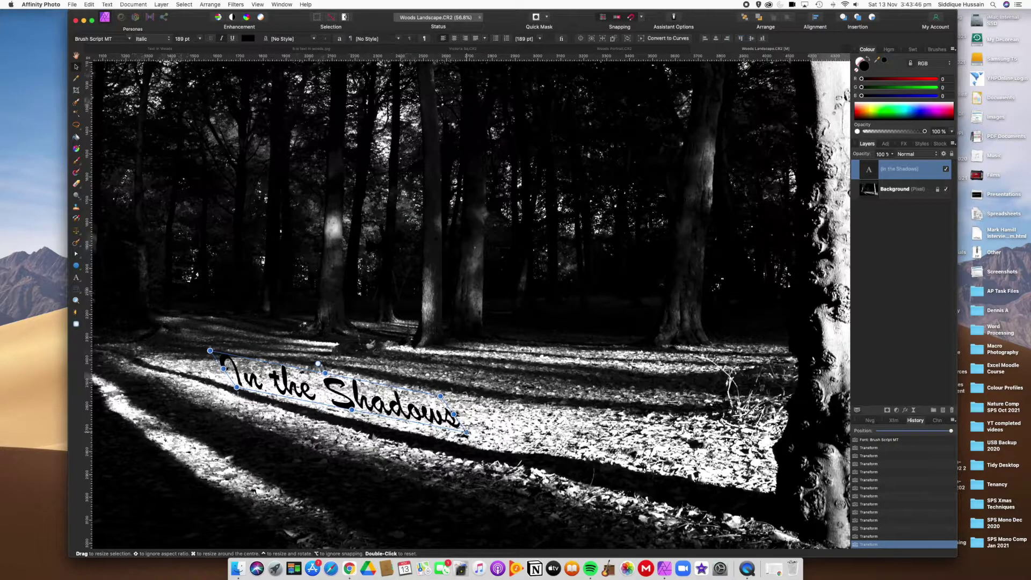
drag(467, 433, 470, 440)
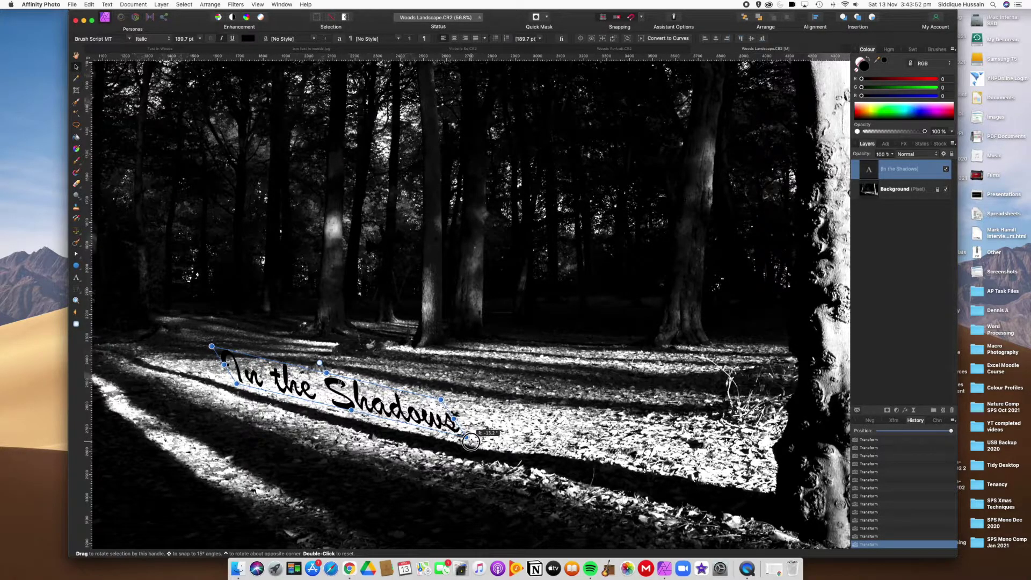
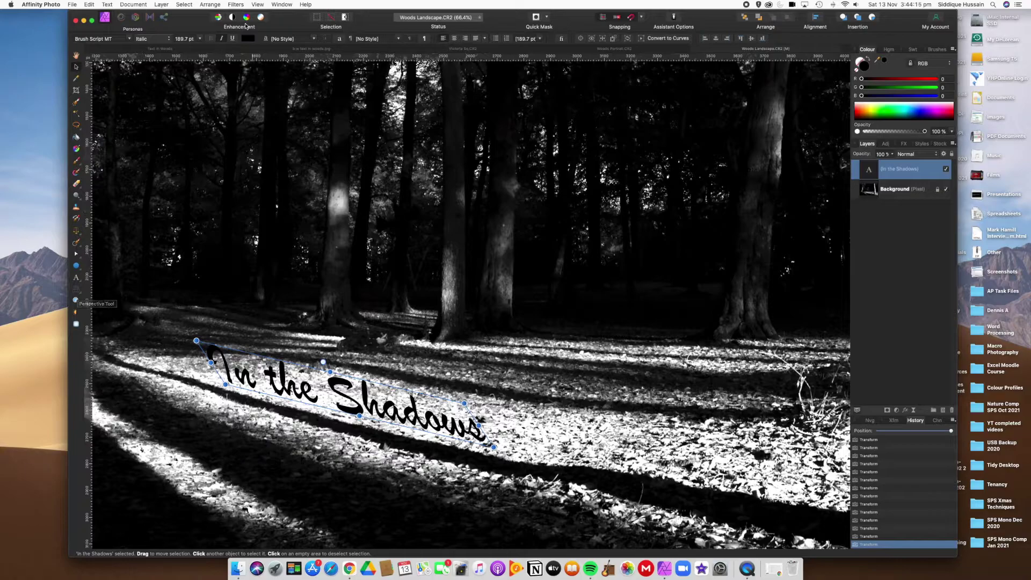
- Examine the tools customisation palette to see where the Perspective tool is kept, and close it
click(256, 5)
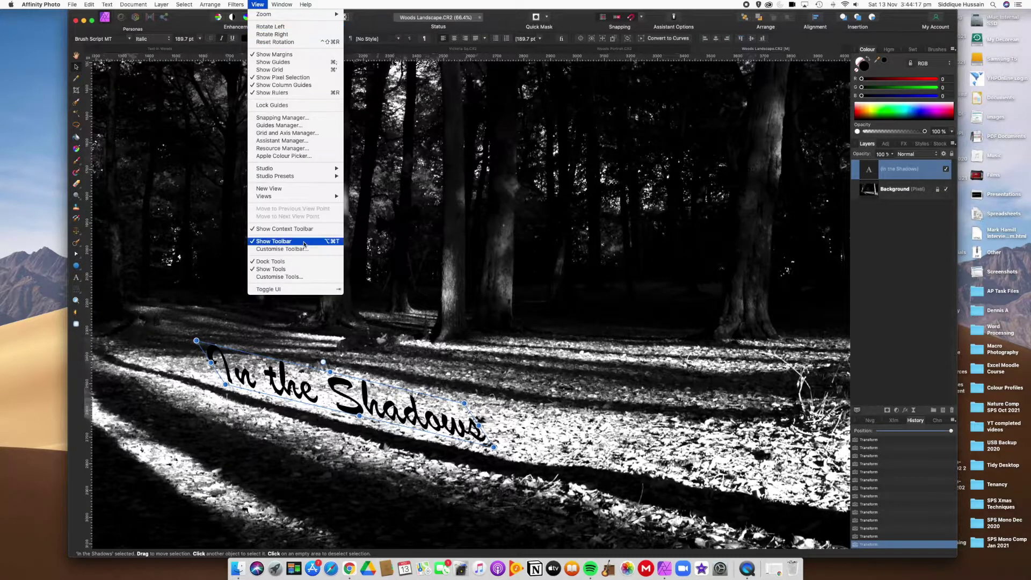
click(294, 278)
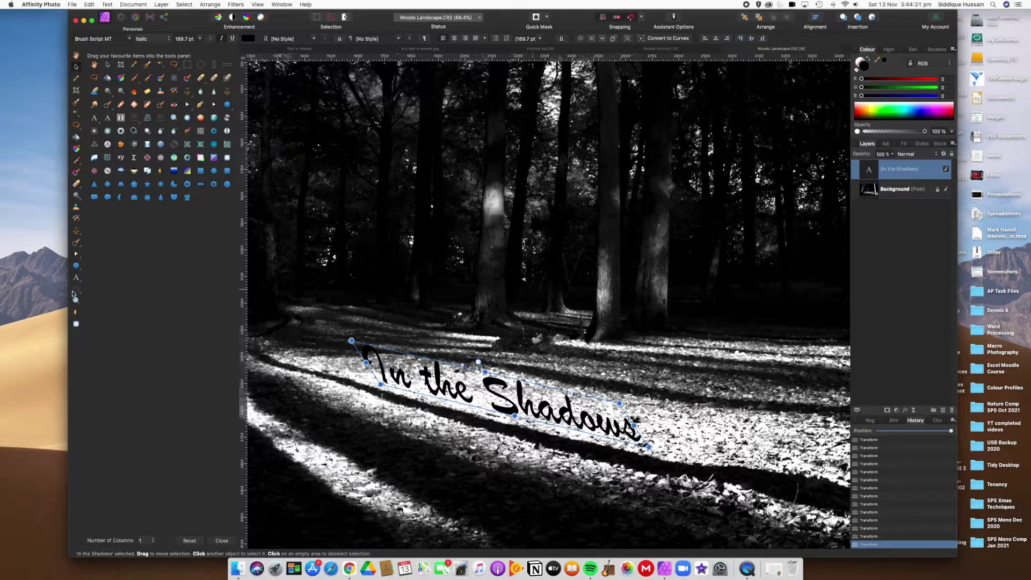
click(224, 542)
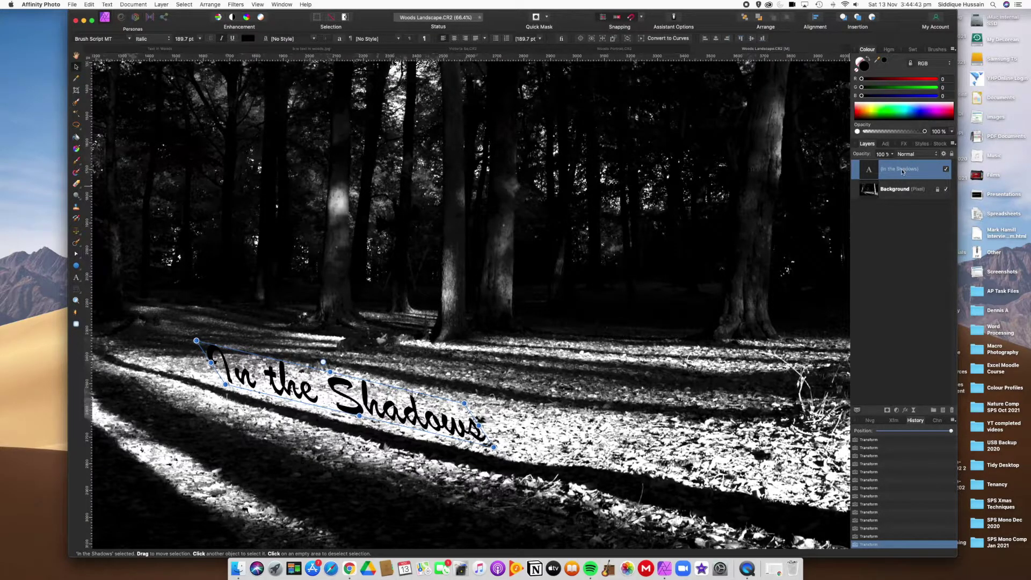
- Warp the lettering with the Perspective tool in a single plane, enlarging its right end and shrinking its left, and apply the warp
click(76, 290)
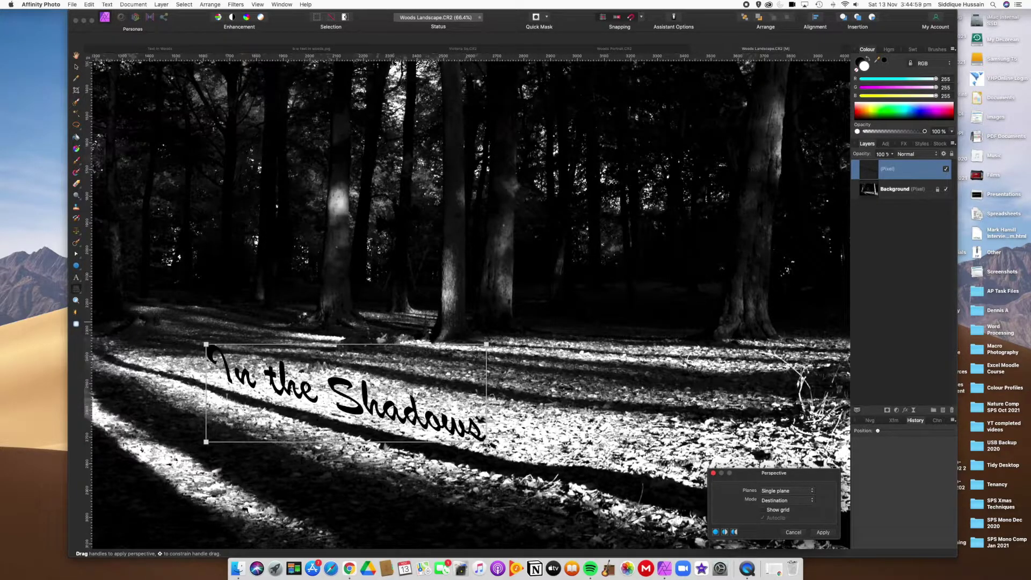
drag(486, 443, 516, 454)
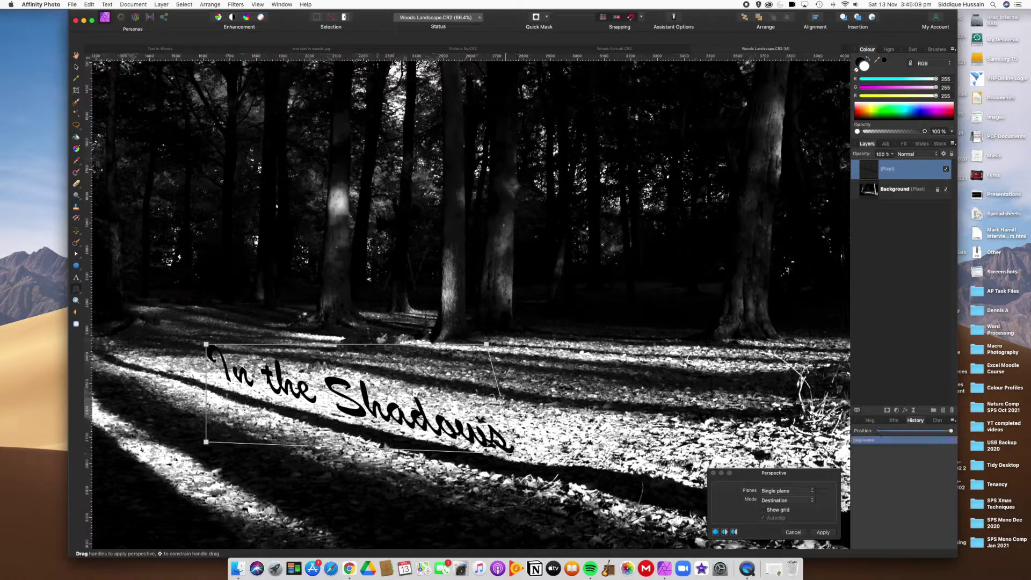
mouse_move(486, 345)
mouse_down()
mouse_move(509, 329)
mouse_move(488, 320)
mouse_move(493, 334)
mouse_up()
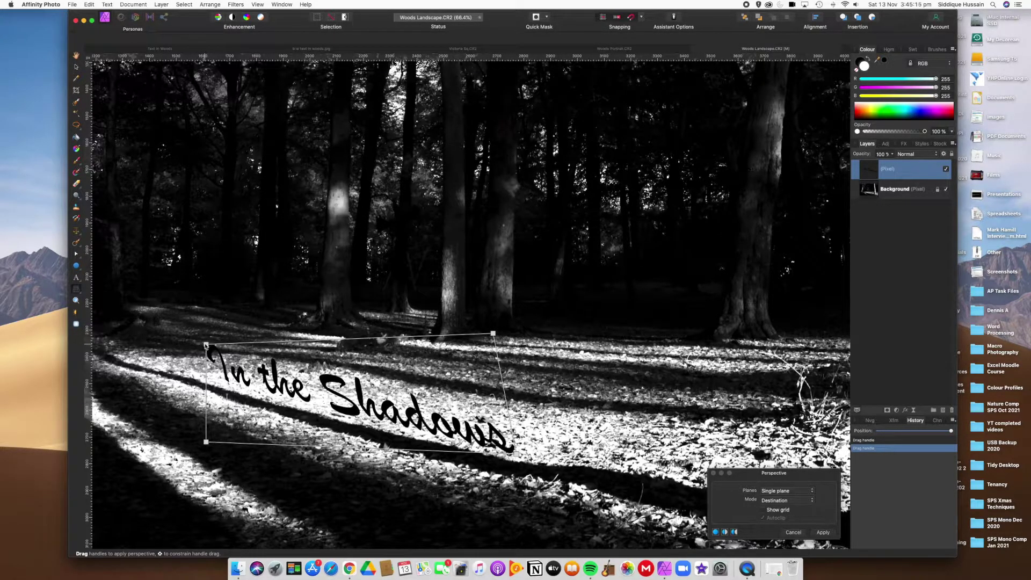
drag(205, 346, 206, 354)
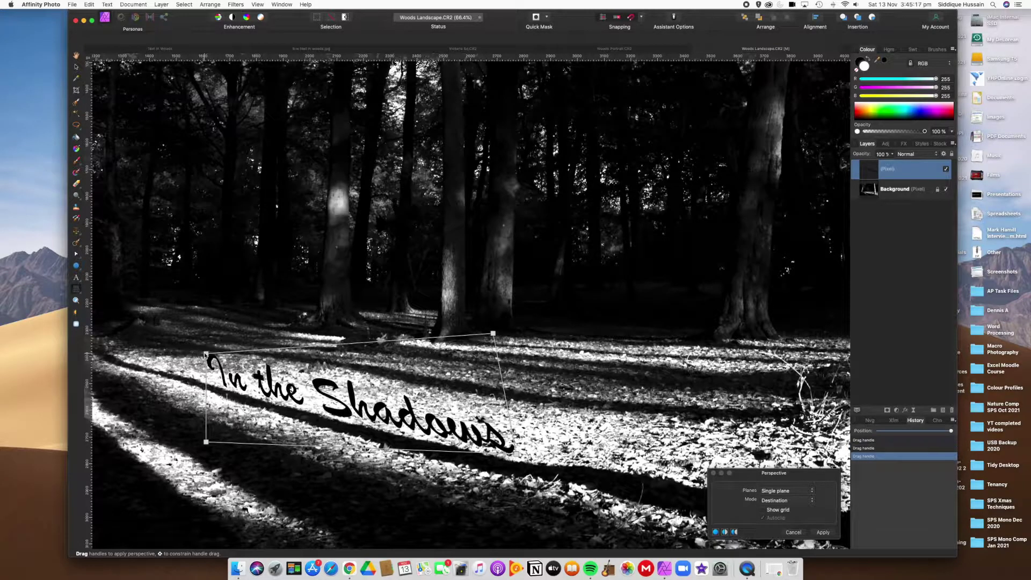
drag(207, 441, 210, 425)
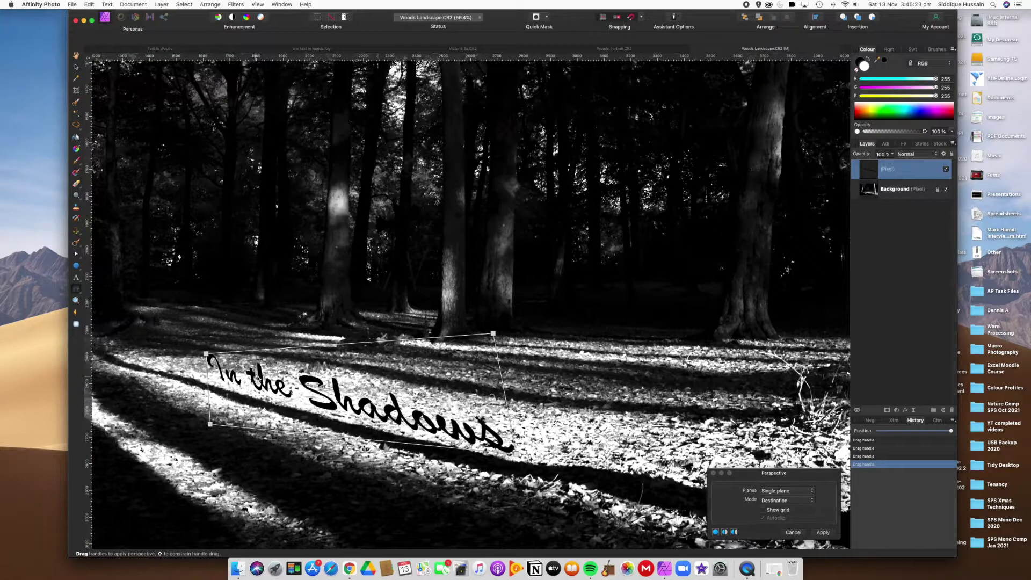
drag(207, 355, 207, 357)
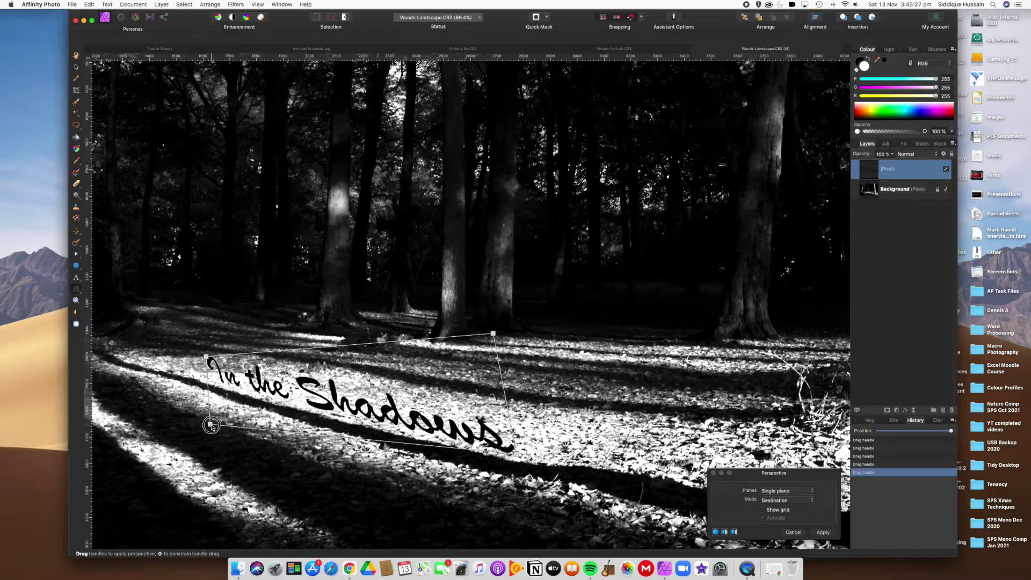
drag(210, 424, 213, 423)
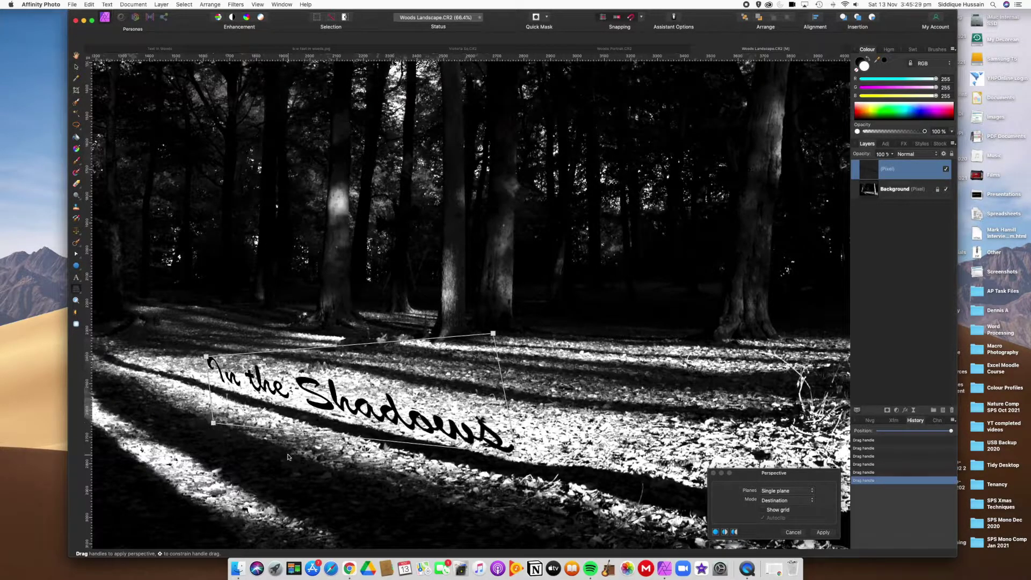
click(823, 533)
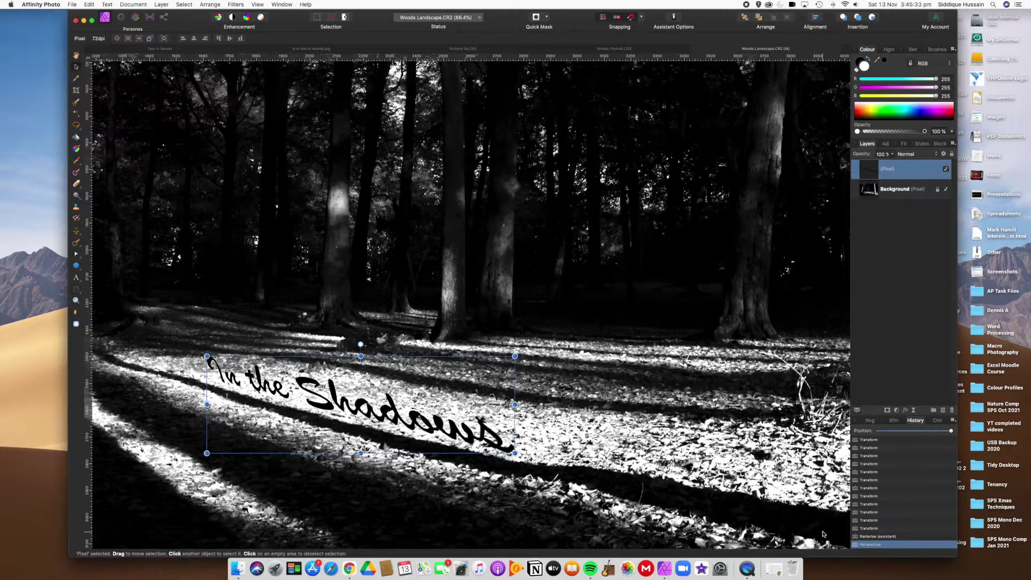
- Move the perspective lettering slightly left and up along the diagonal shadow, and check its placement in the scene
scroll(371, 366, down, 5)
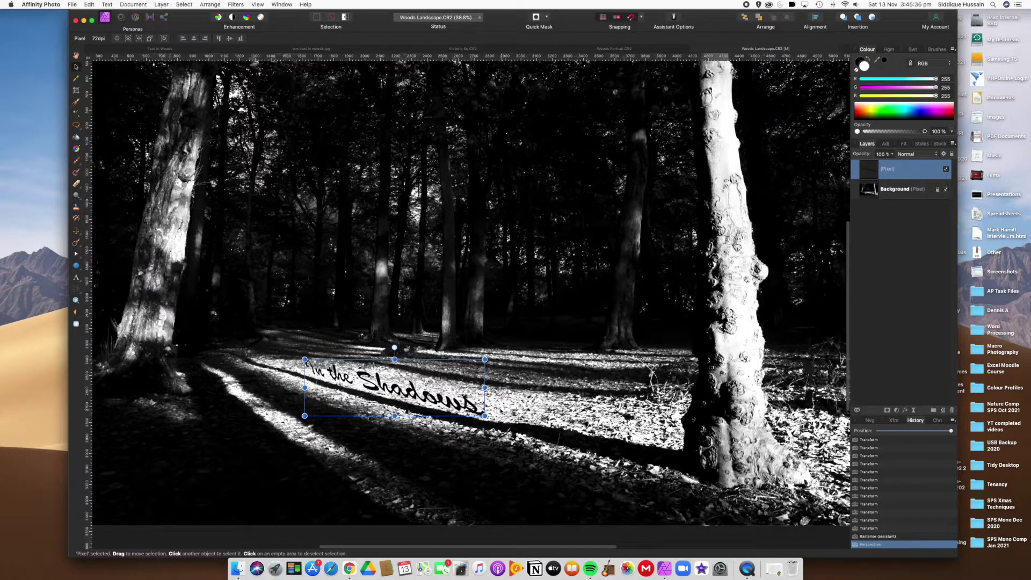
drag(416, 390, 397, 386)
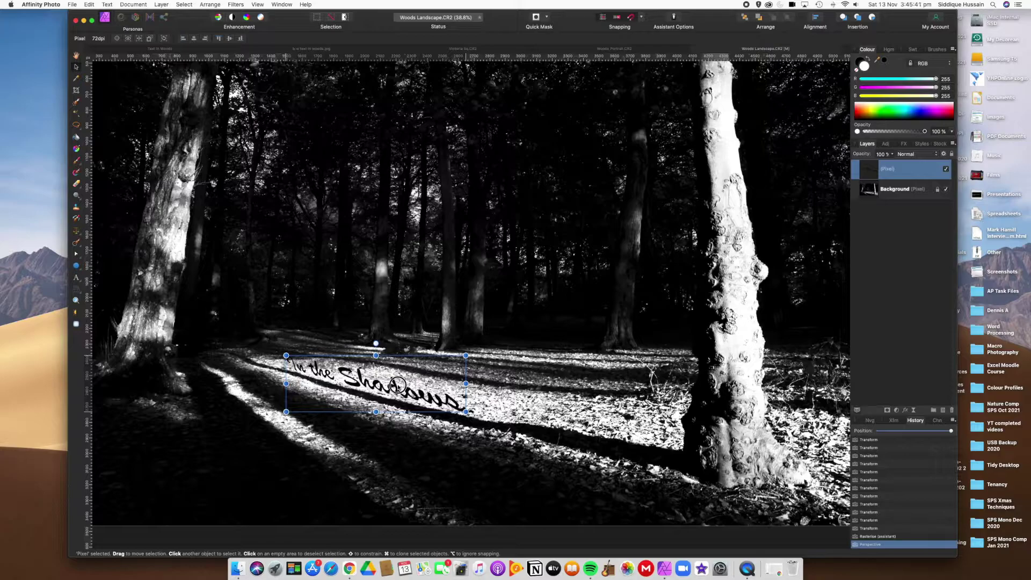
click(431, 372)
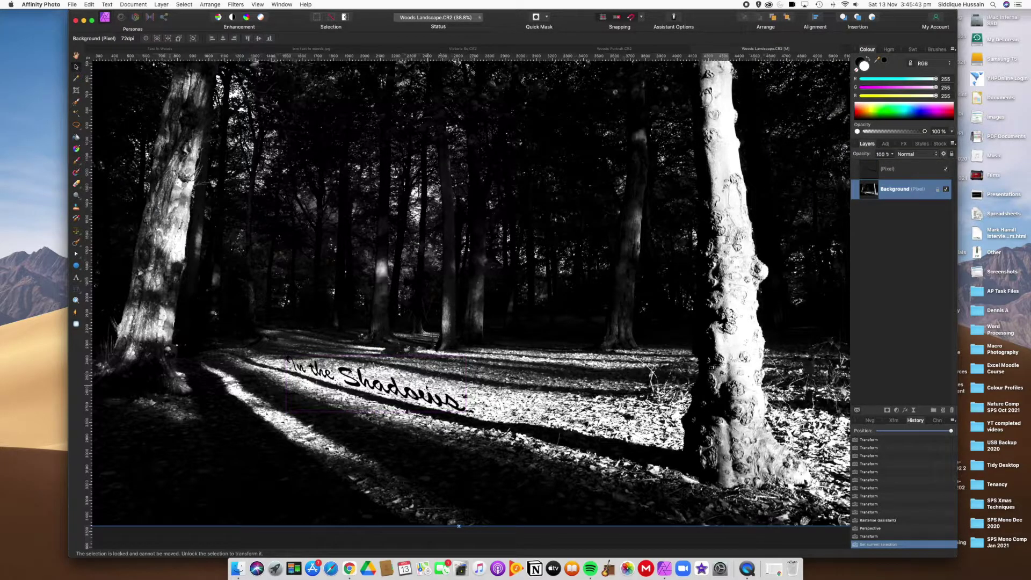
scroll(431, 372, up, 5)
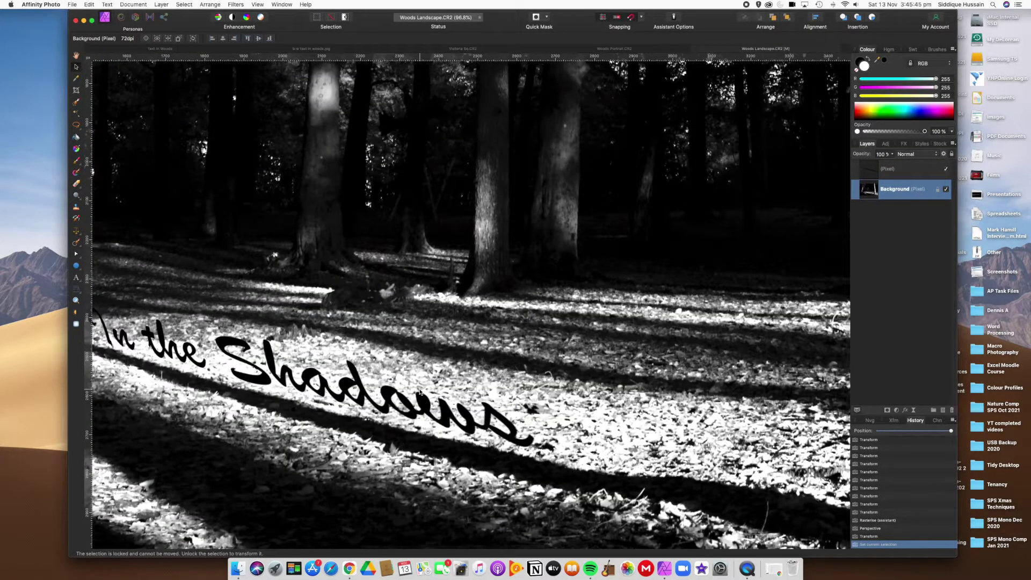
scroll(430, 370, down, 4)
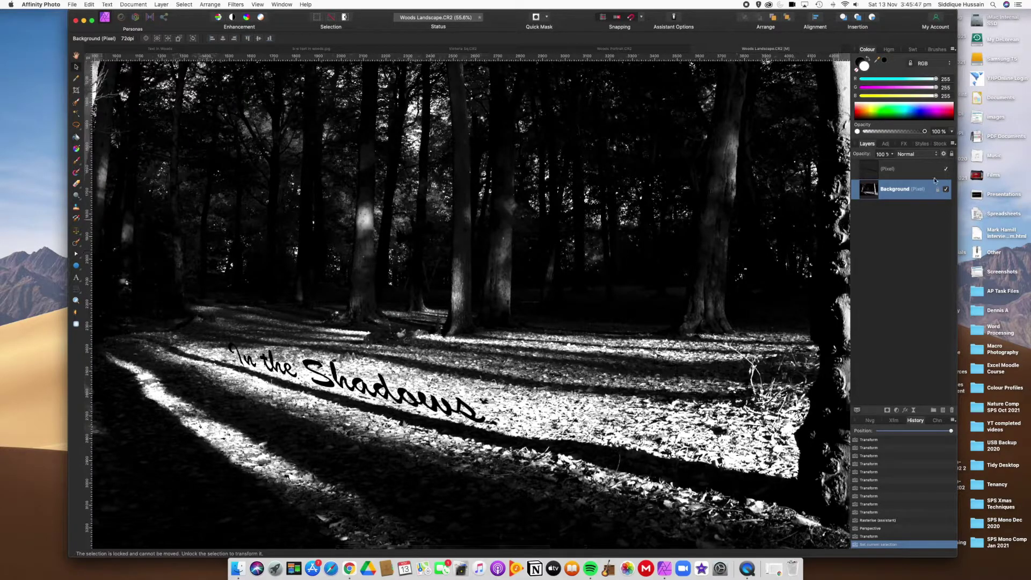
- Try the Lighter Colour blend mode on the lettering layer, and settle on Multiply
click(908, 173)
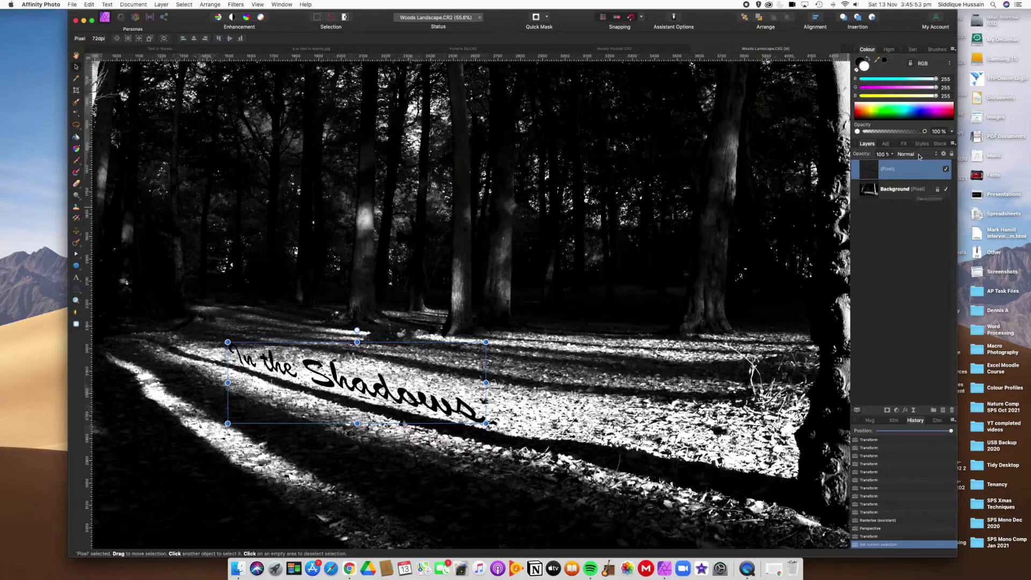
scroll(434, 428, up, 10)
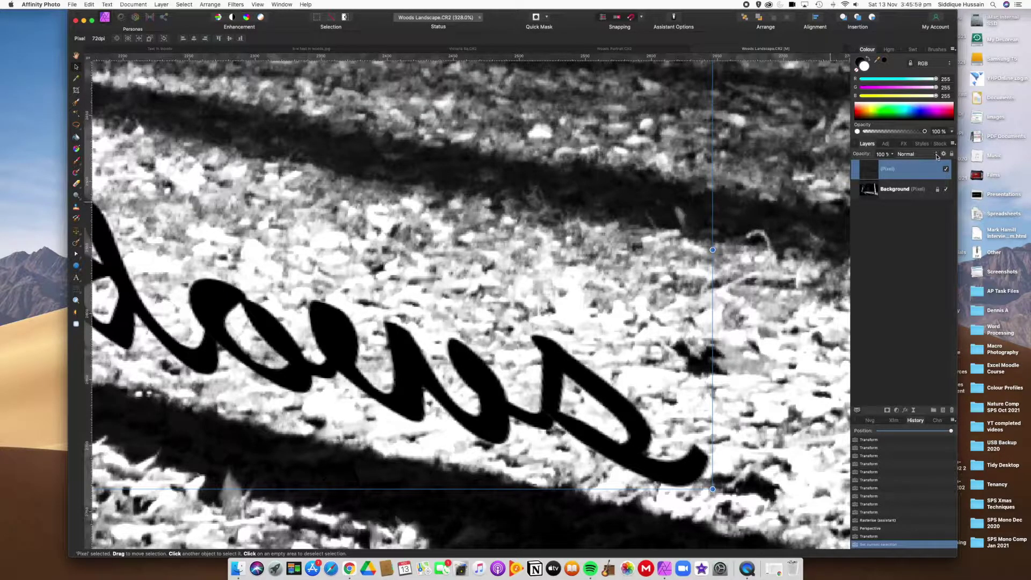
click(932, 156)
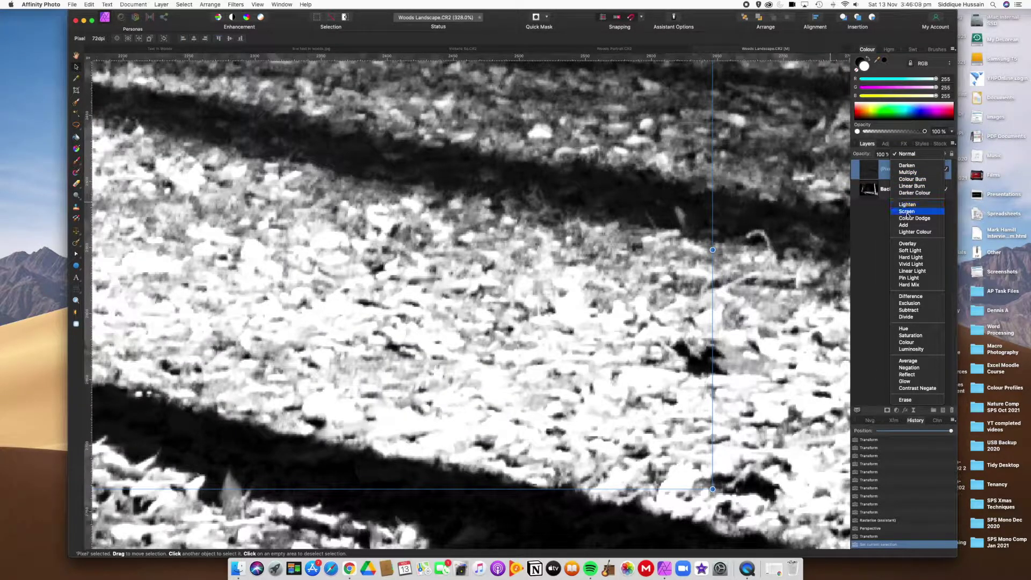
click(915, 231)
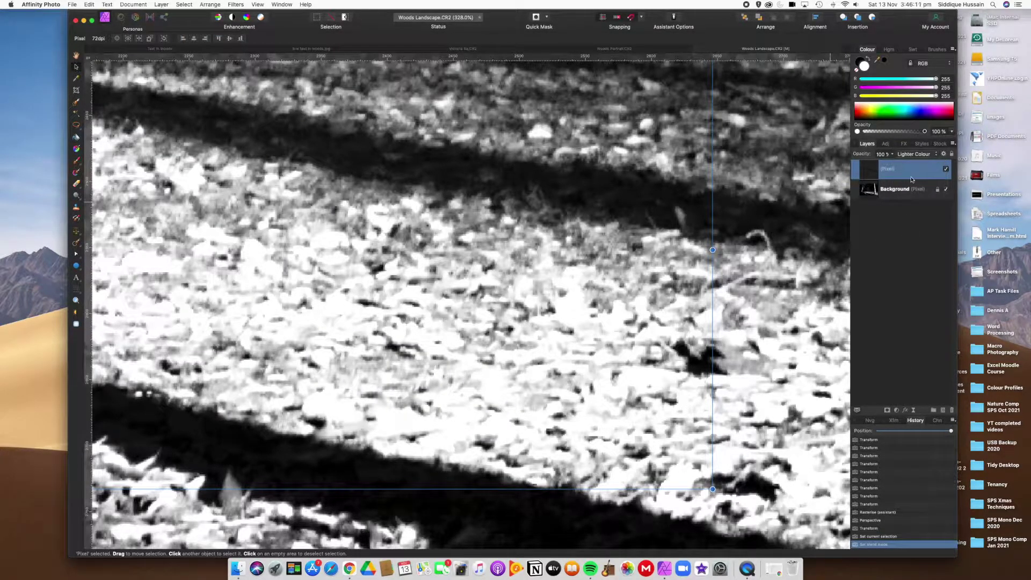
click(918, 156)
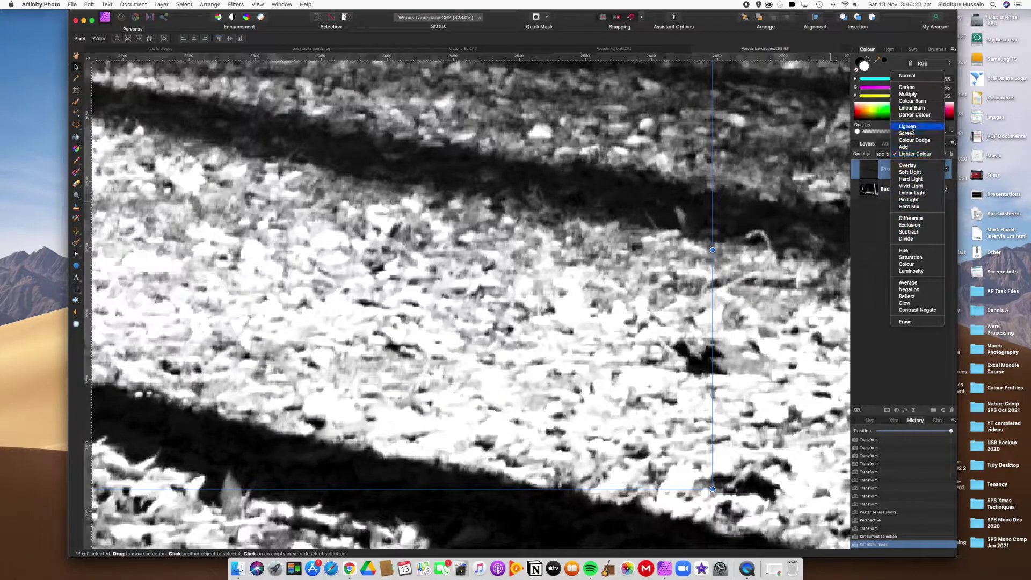
click(912, 95)
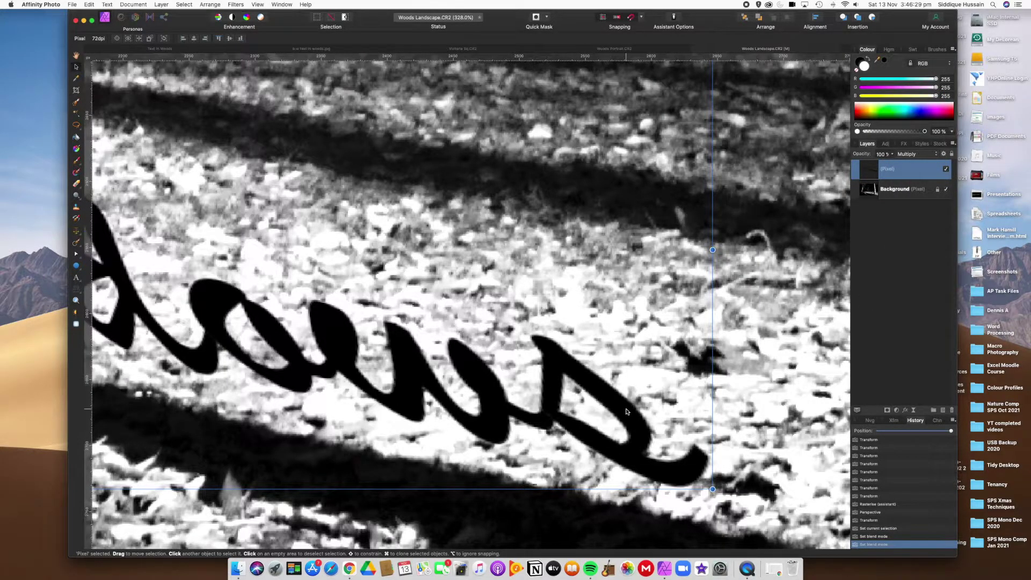
- Lower the lettering layer's opacity to 85% and deselect it
scroll(626, 411, up, 8)
scroll(623, 411, down, 3)
scroll(618, 412, down, 15)
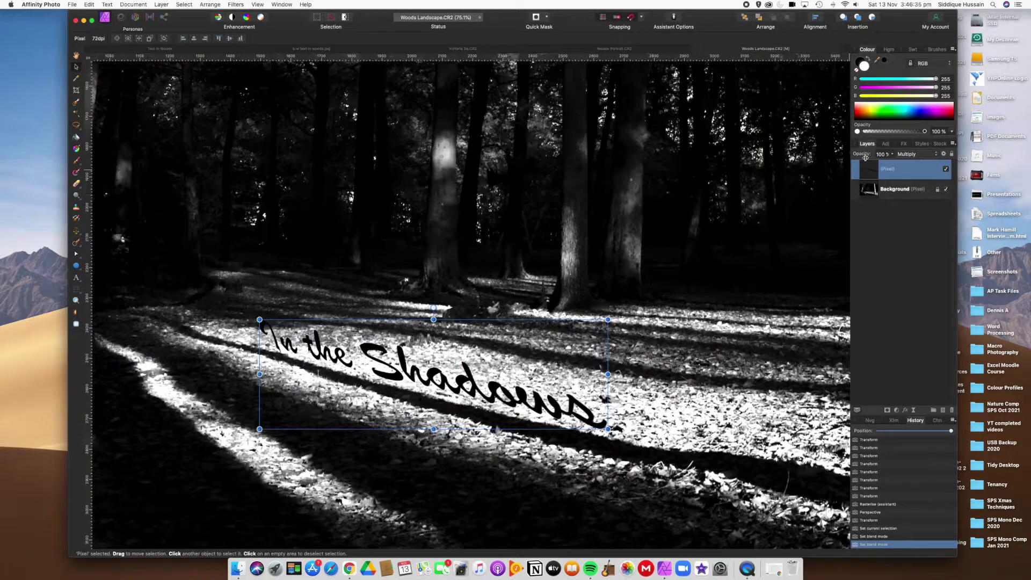
click(893, 155)
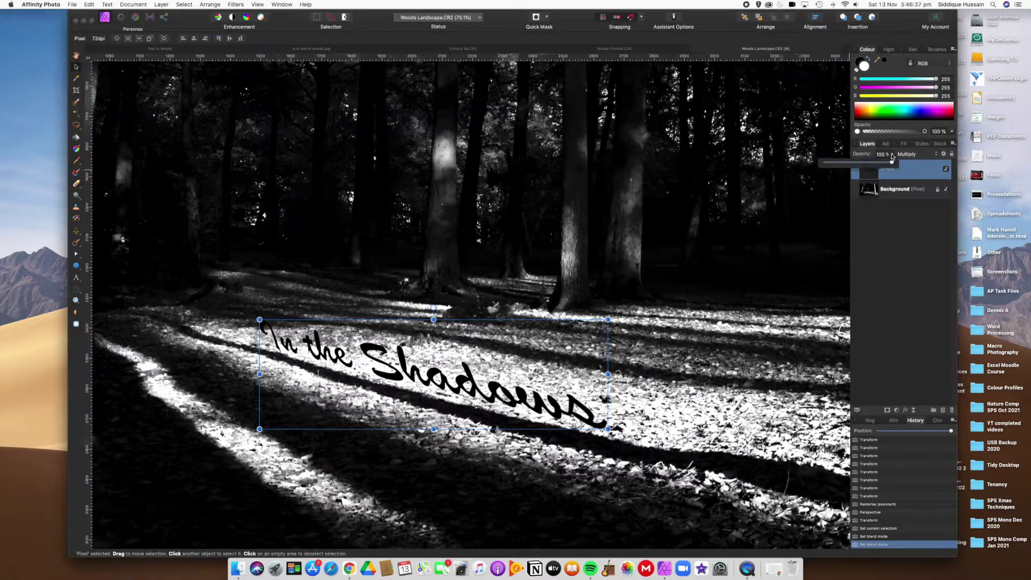
drag(893, 163, 882, 163)
key(super+d)
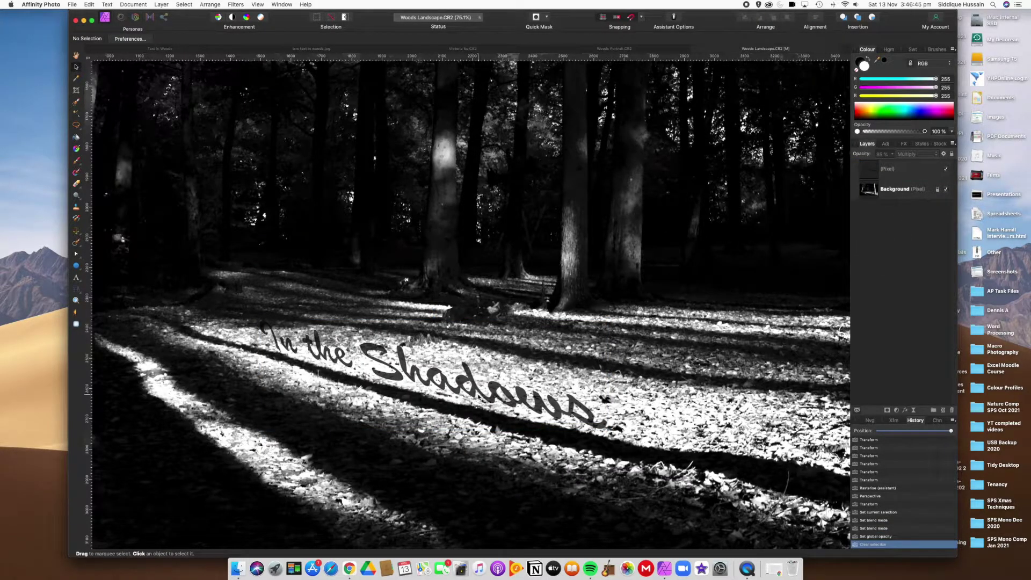
- Enable the Outer Shadow effect on the lettering layer
scroll(477, 400, up, 6)
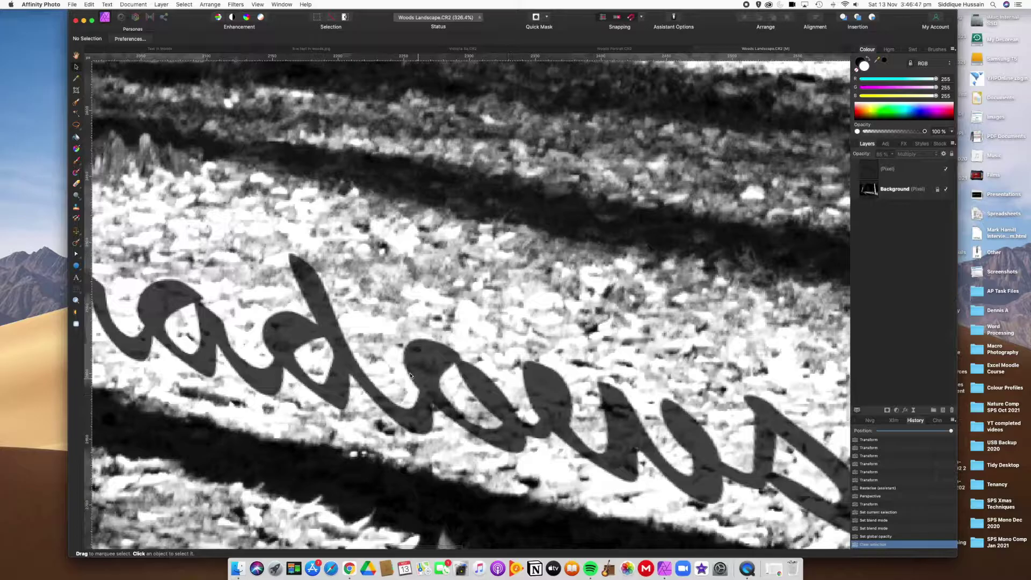
scroll(494, 426, down, 7)
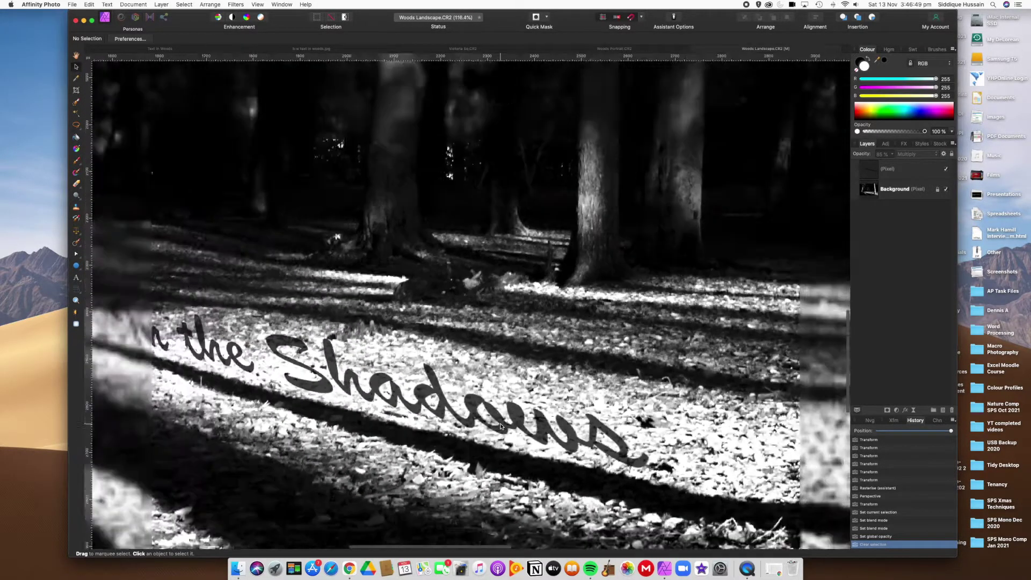
scroll(501, 426, down, 2)
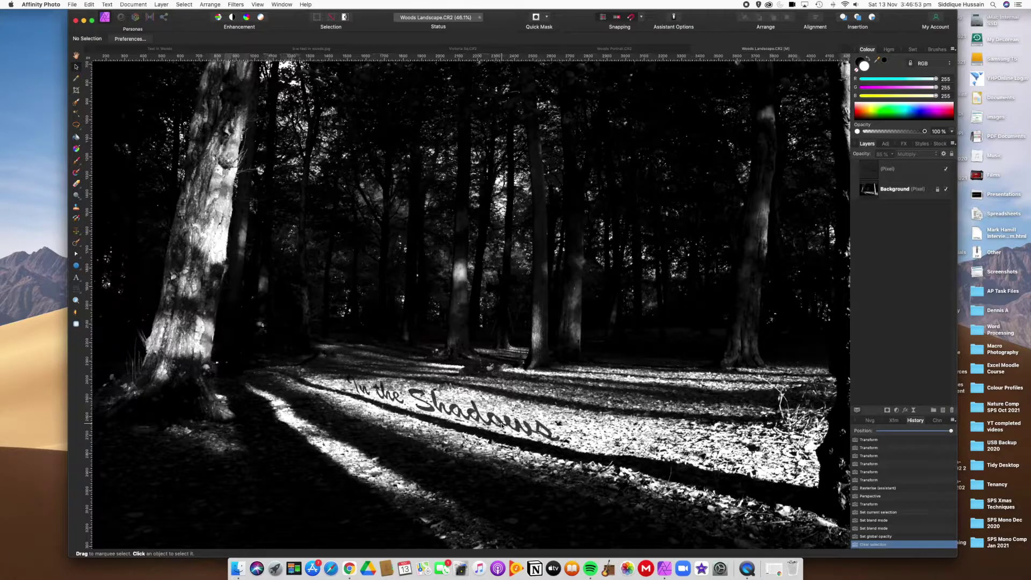
scroll(502, 426, down, 2)
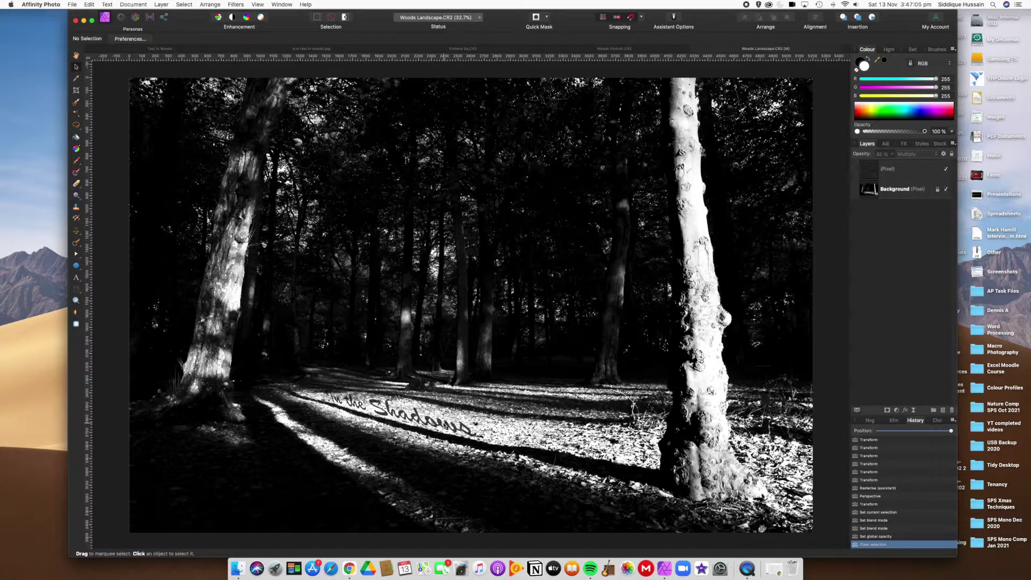
scroll(412, 427, up, 5)
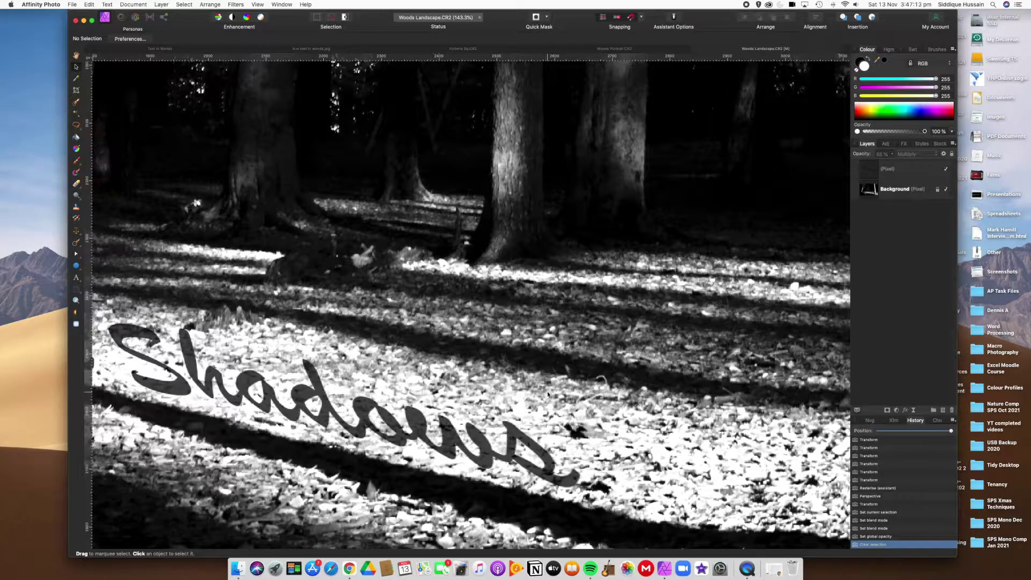
click(902, 172)
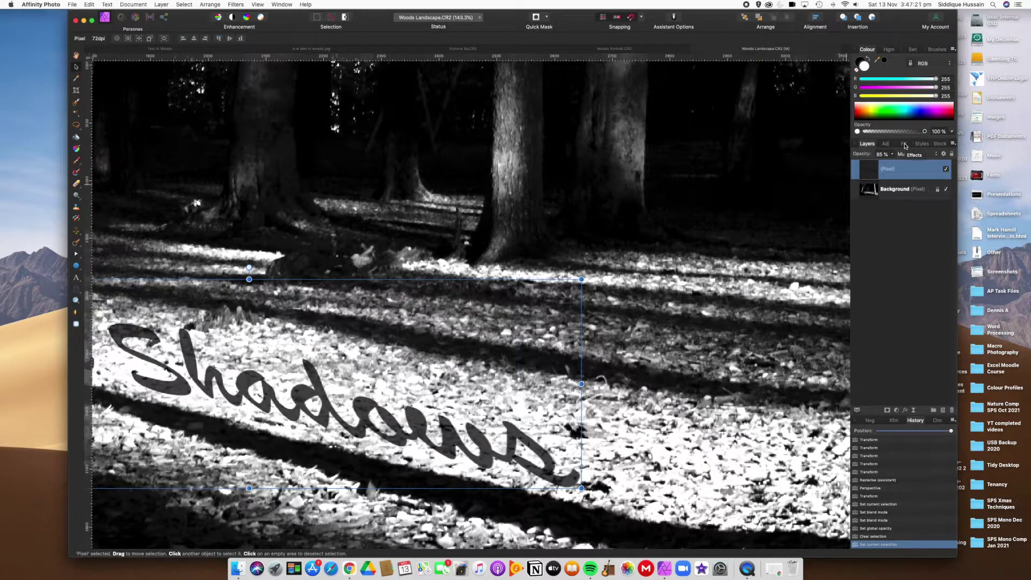
click(905, 145)
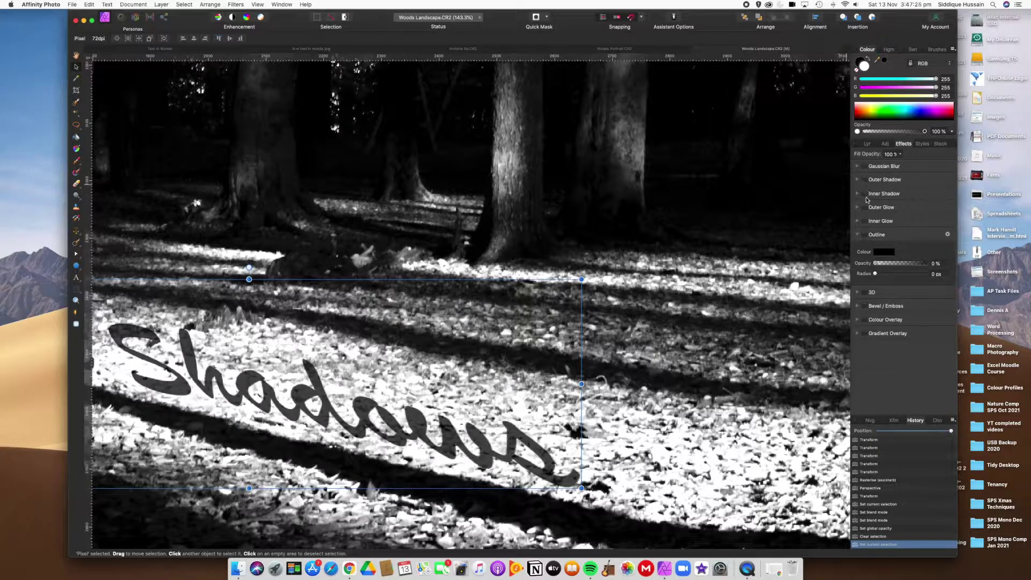
click(864, 180)
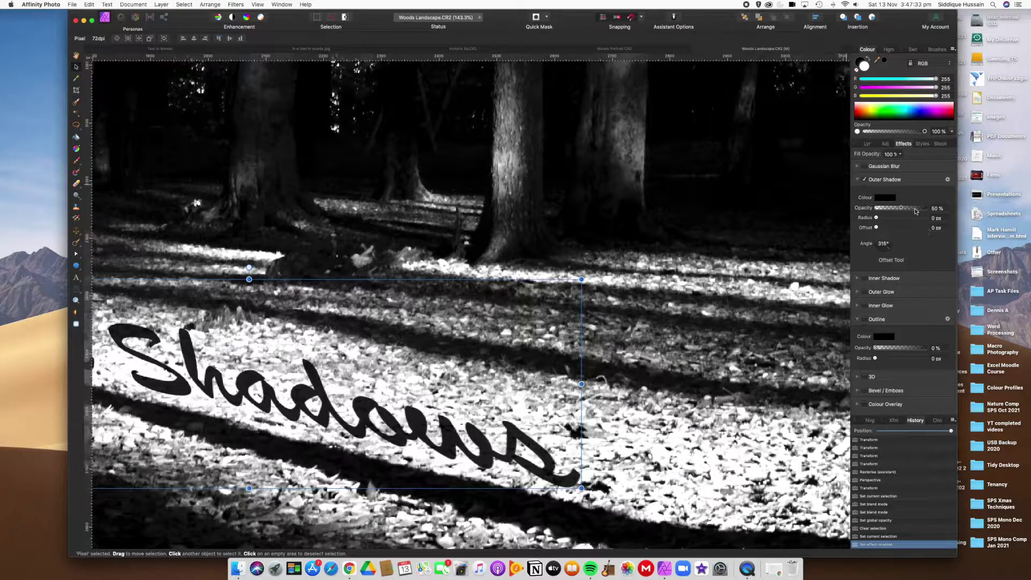
- Set the outer shadow's radius to 9.1 px, offset to 23.2 px and intensity to 38% in its detailed effect settings
click(948, 180)
drag(842, 148, 753, 113)
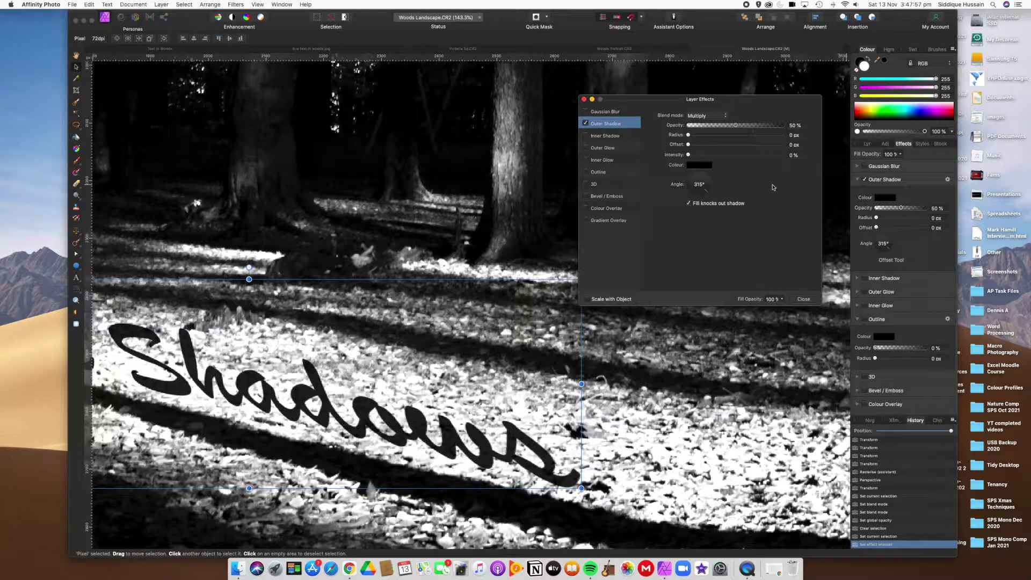
drag(751, 99, 746, 93)
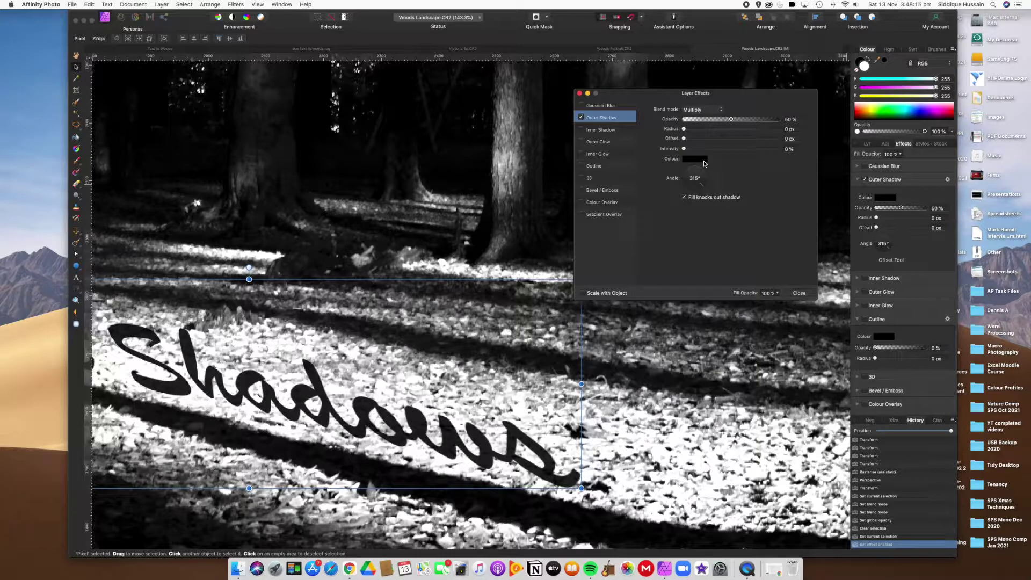
drag(685, 130, 707, 149)
scroll(418, 456, up, 5)
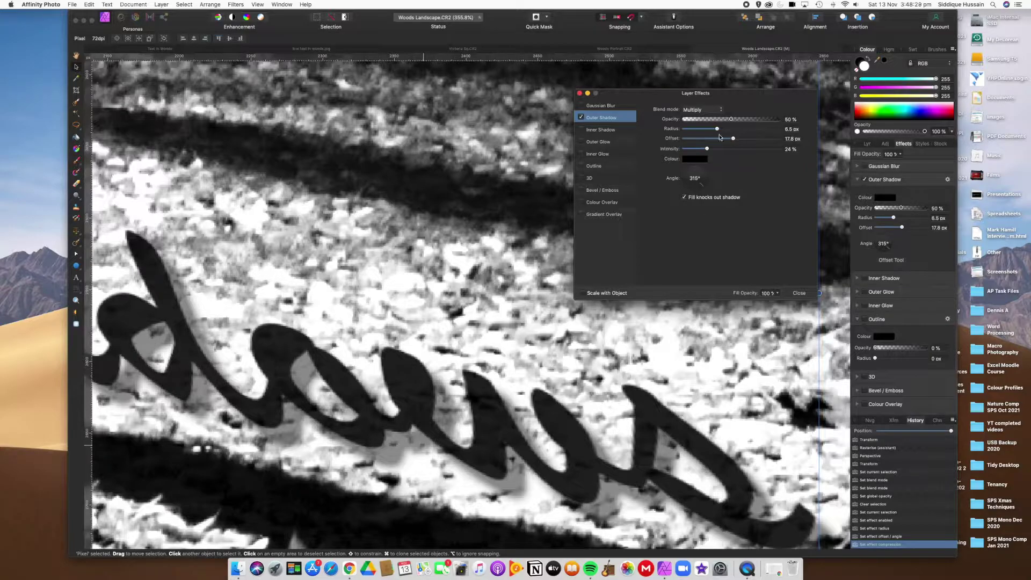
drag(736, 142, 741, 142)
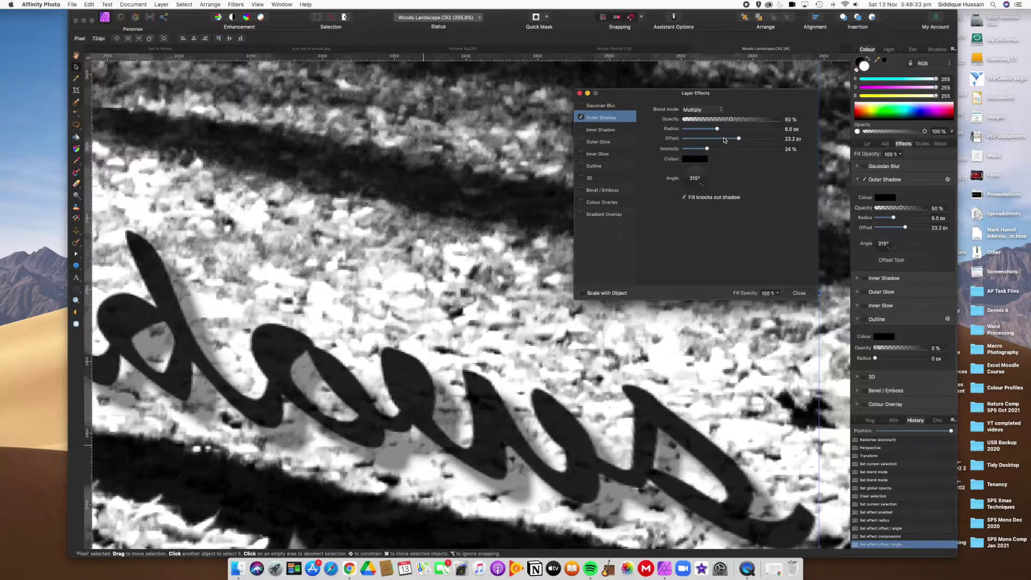
drag(708, 150, 723, 134)
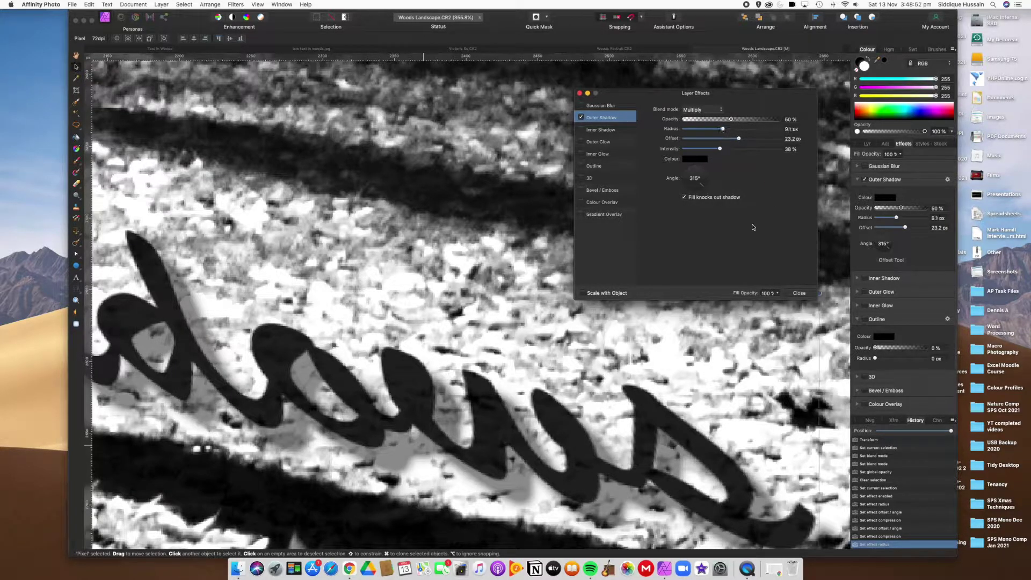
- Close the effect settings and merge the lettering layer down into the Background layer
click(801, 293)
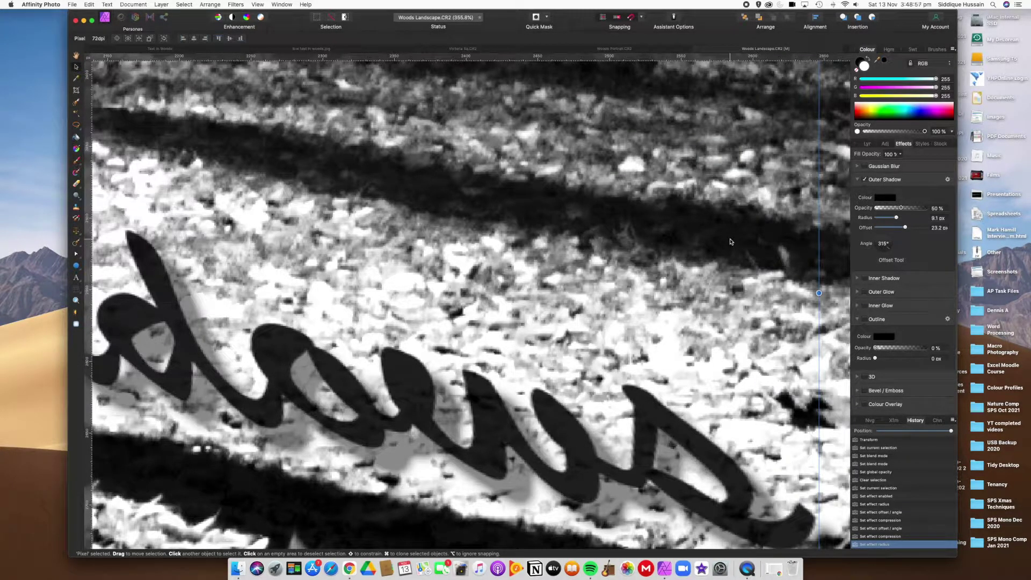
key(super+0)
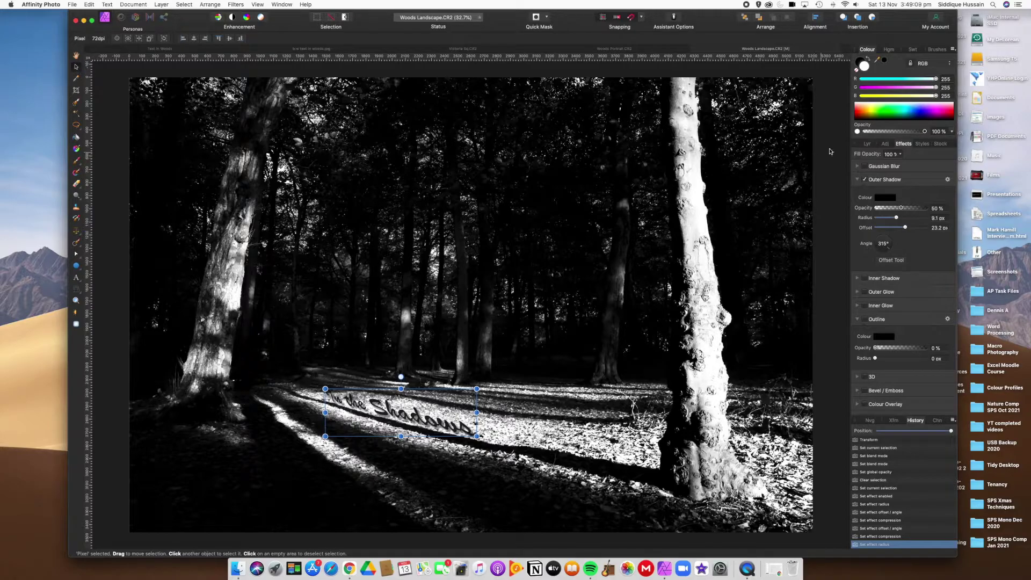
click(867, 144)
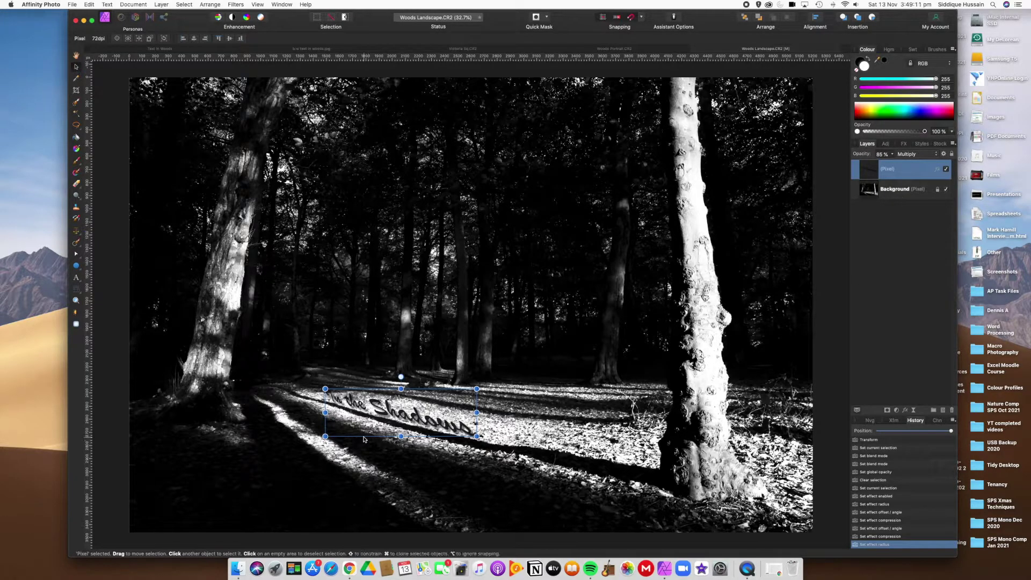
right_click(908, 169)
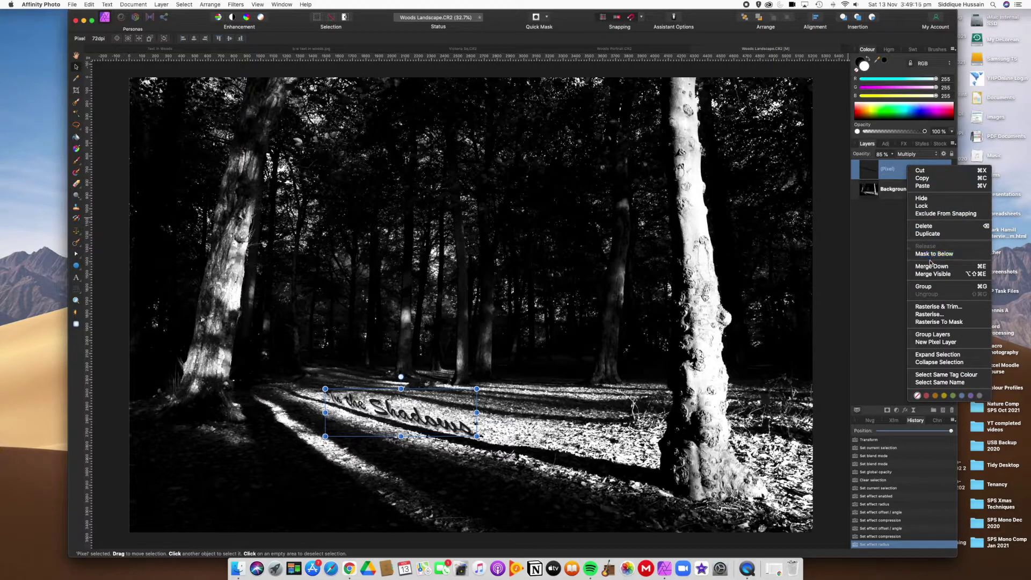
key(Escape)
key(super+e)
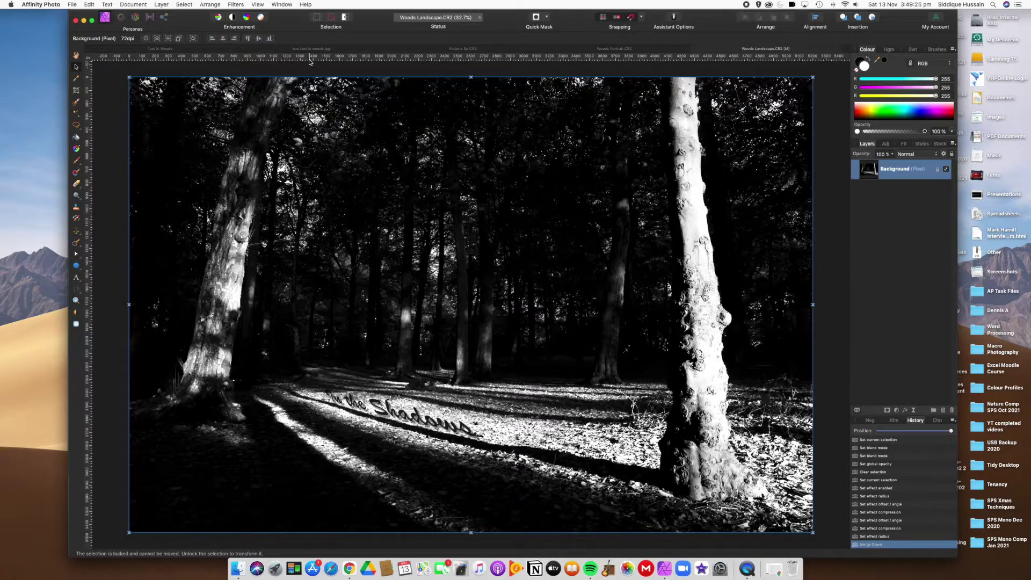
- Apply a Vignette filter to the Background layer with exposure -3.882, hardness 66%, scale 103% and shape 84%
click(232, 5)
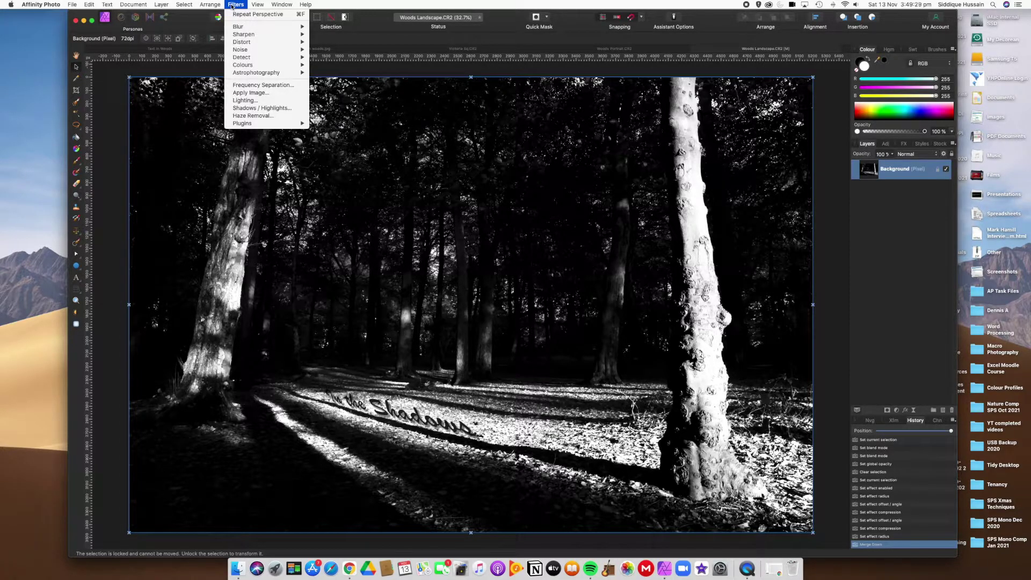
mouse_move(263, 65)
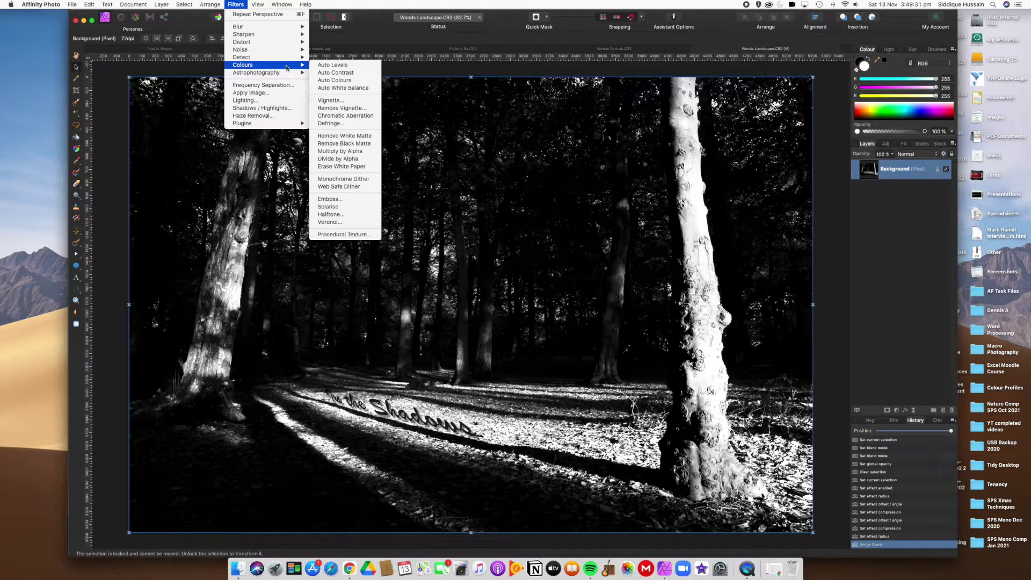
click(345, 101)
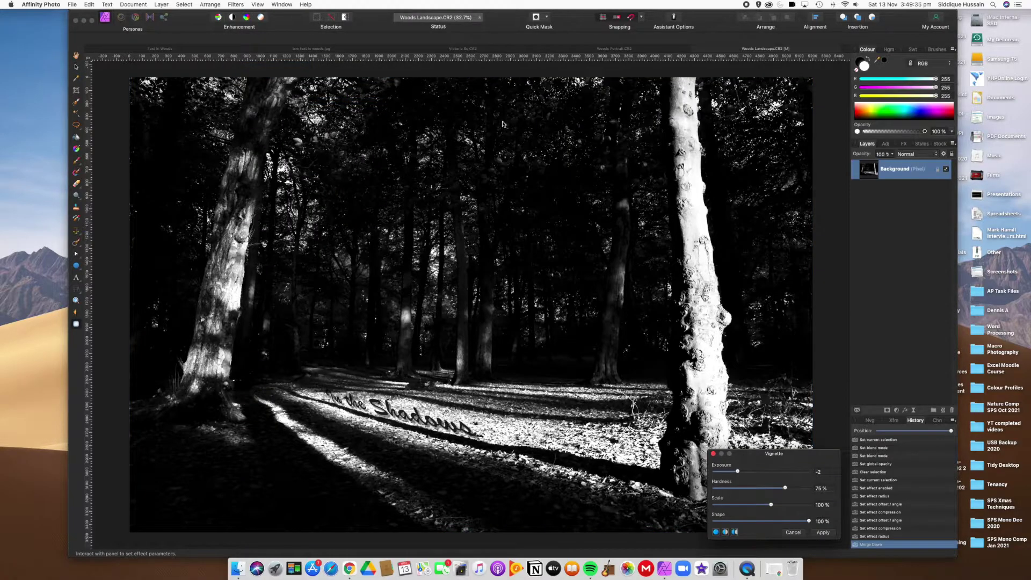
drag(788, 462, 759, 248)
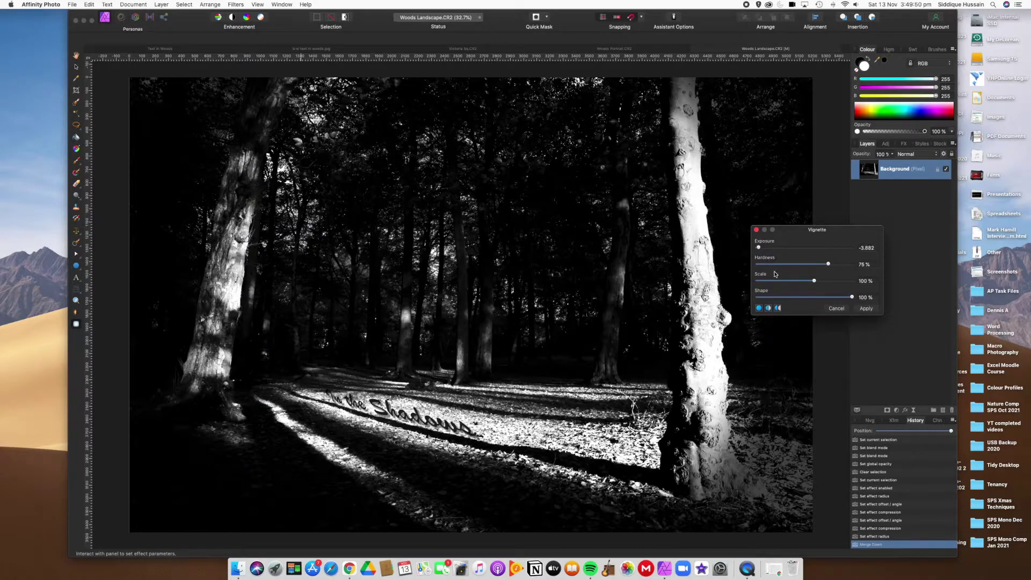
drag(830, 267, 838, 298)
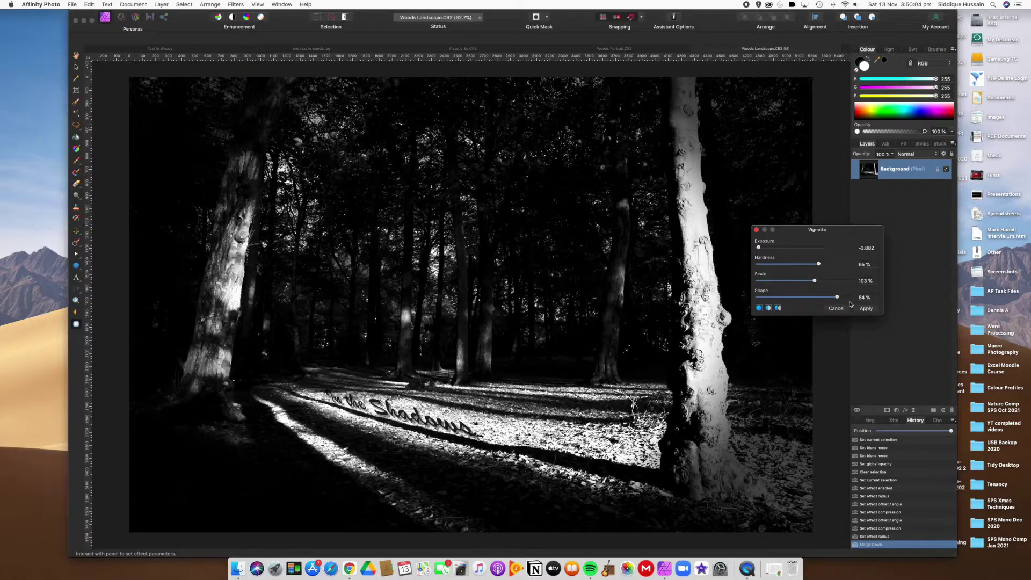
click(866, 309)
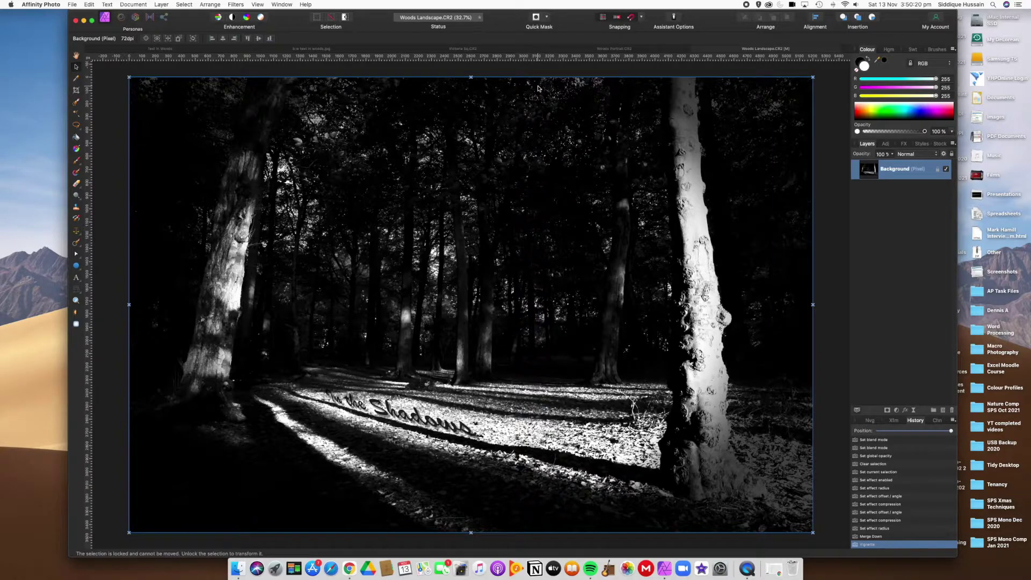
- Enable the Outline effect on the Background layer and open its detailed effect settings
click(905, 144)
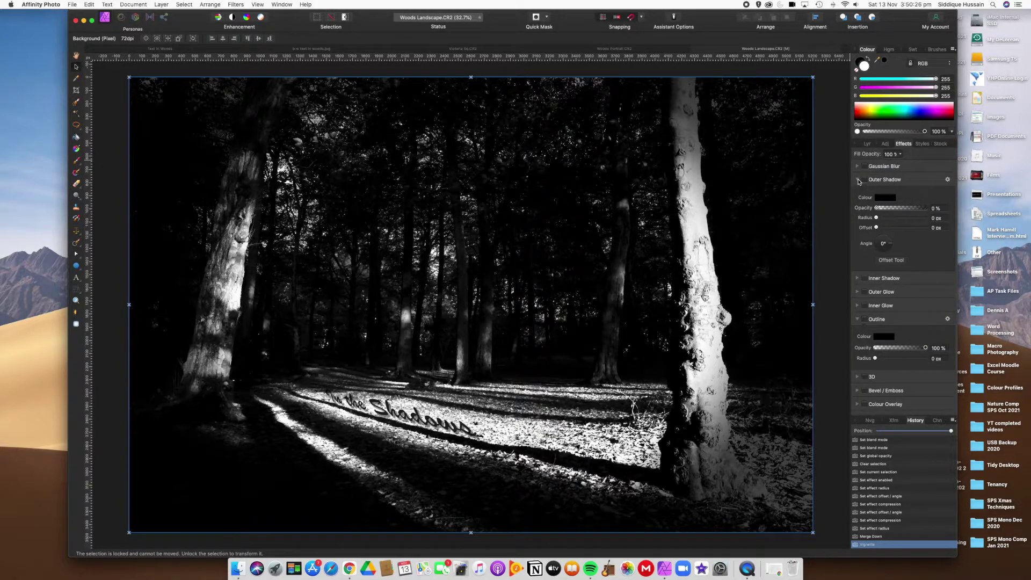
click(858, 181)
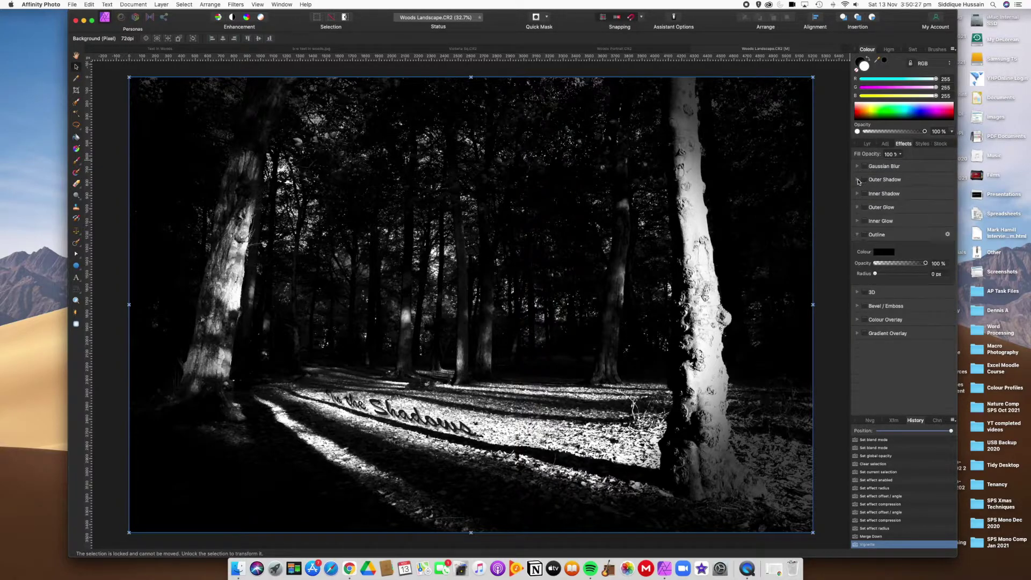
click(858, 235)
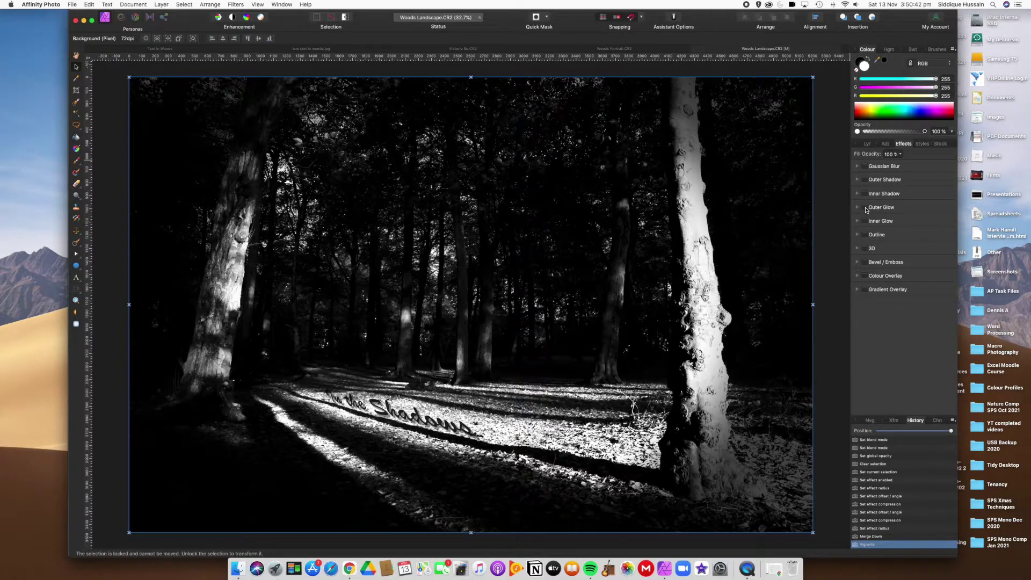
click(866, 237)
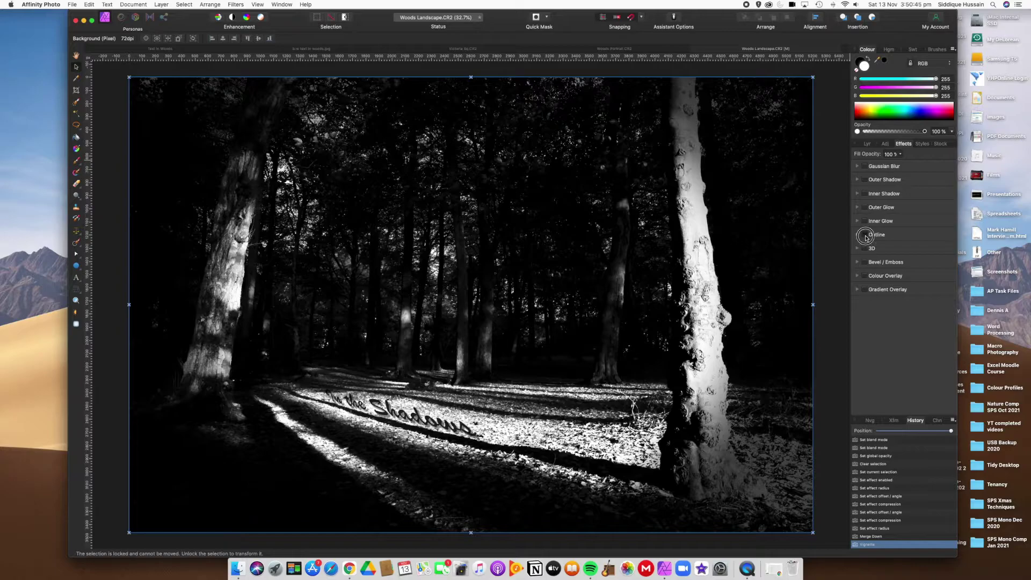
click(948, 236)
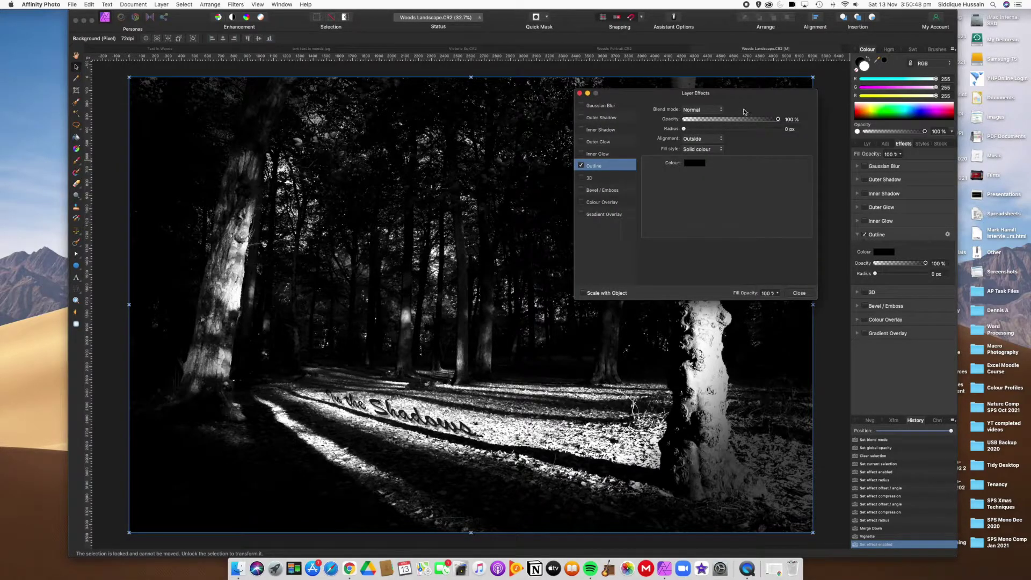
drag(736, 97, 751, 107)
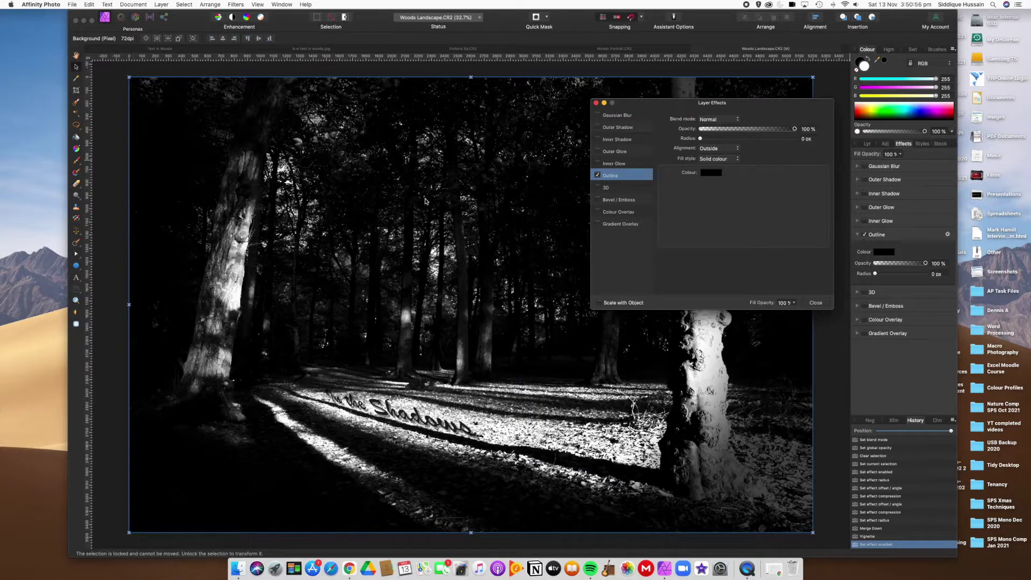
- Set the outline's colour to white with all three RGB values at 255
click(711, 174)
drag(710, 197, 787, 201)
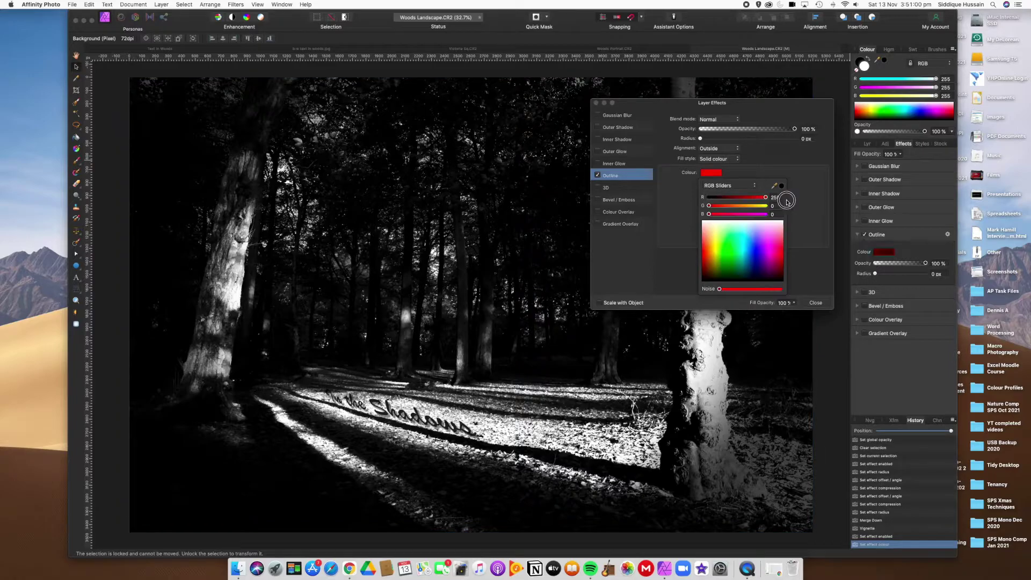
drag(709, 206, 768, 214)
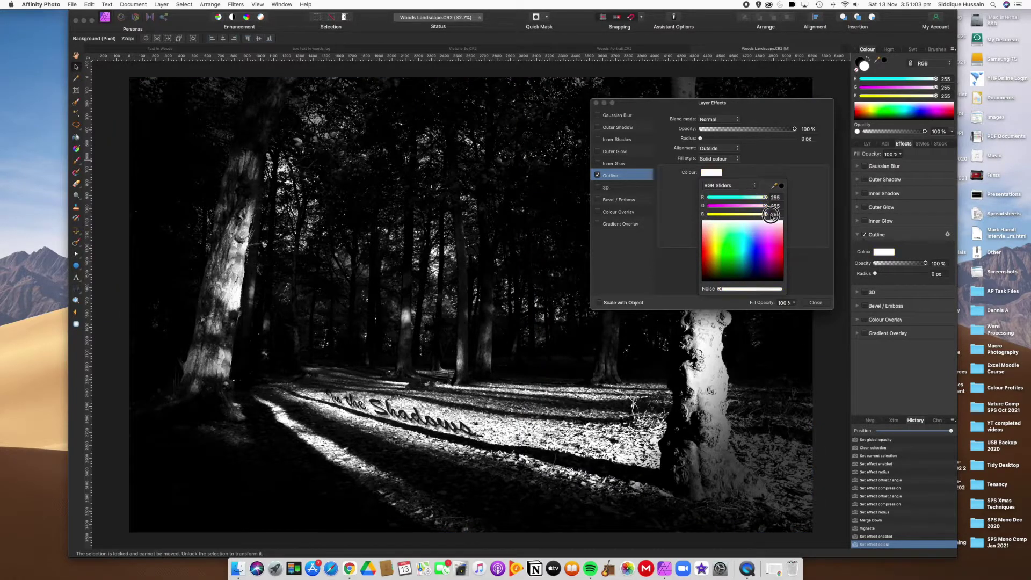
click(804, 202)
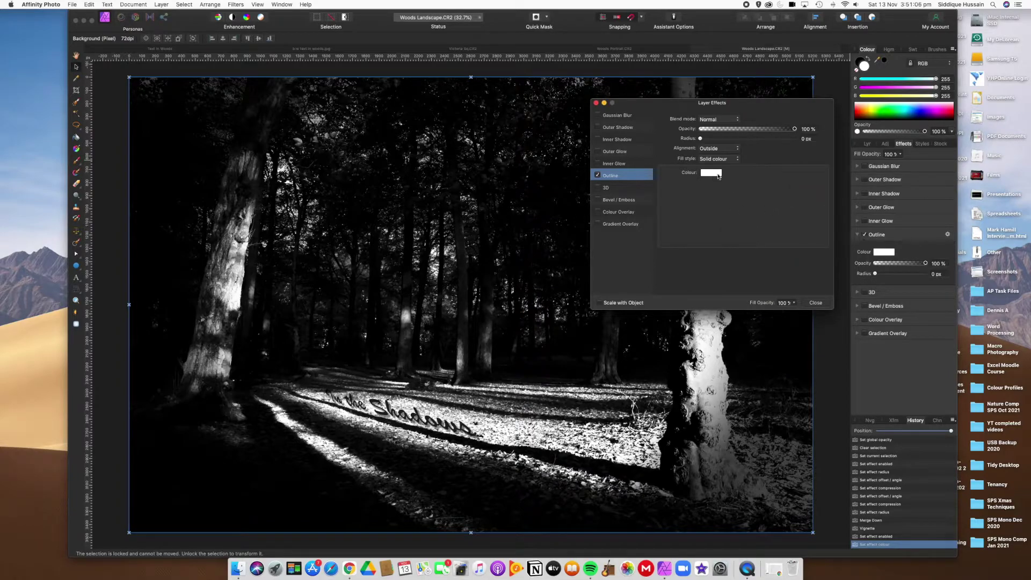
- Align the outline Inside, set its radius to 45.3 px and close the effect settings
click(735, 150)
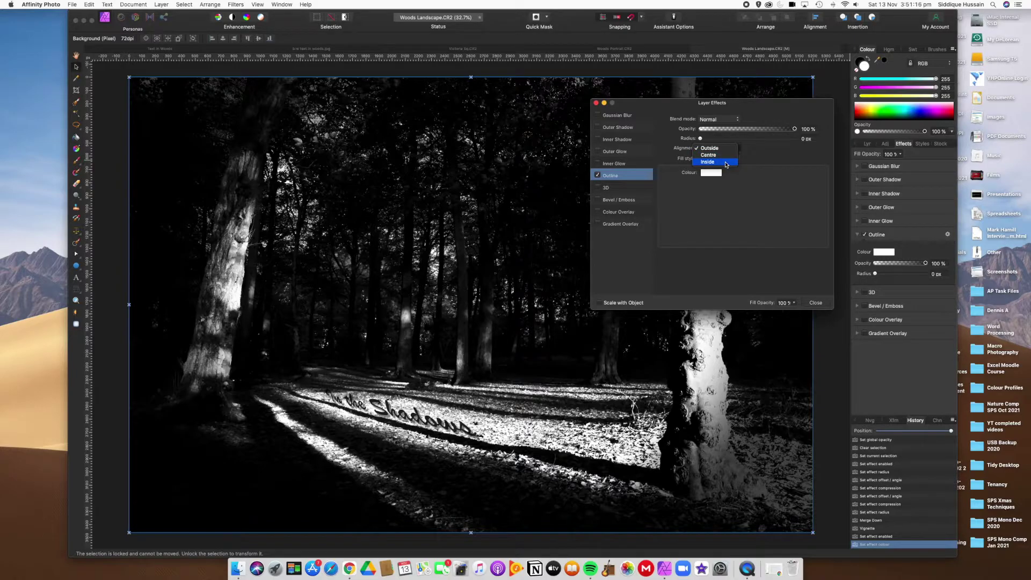
click(726, 162)
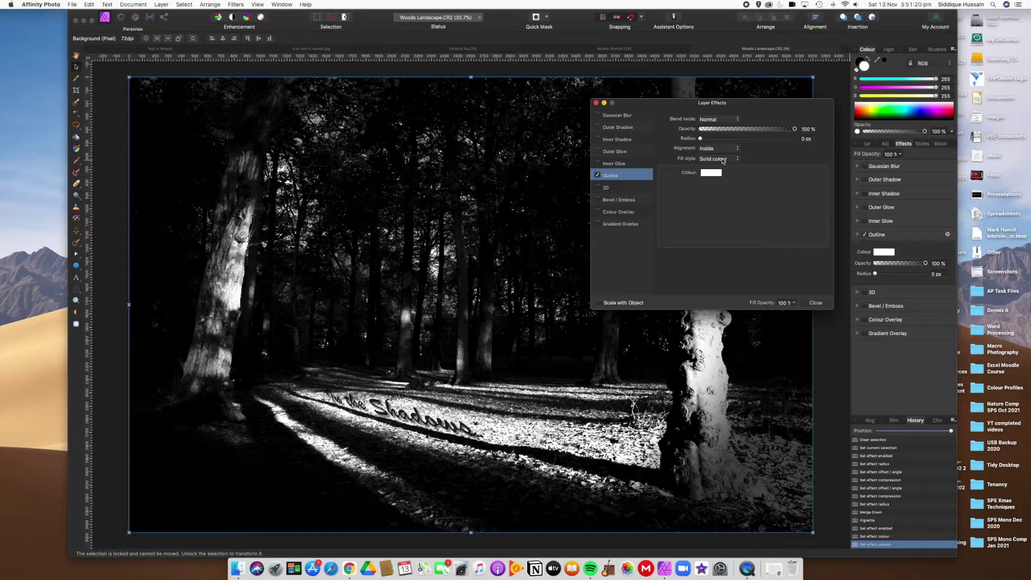
drag(701, 138, 780, 144)
click(814, 304)
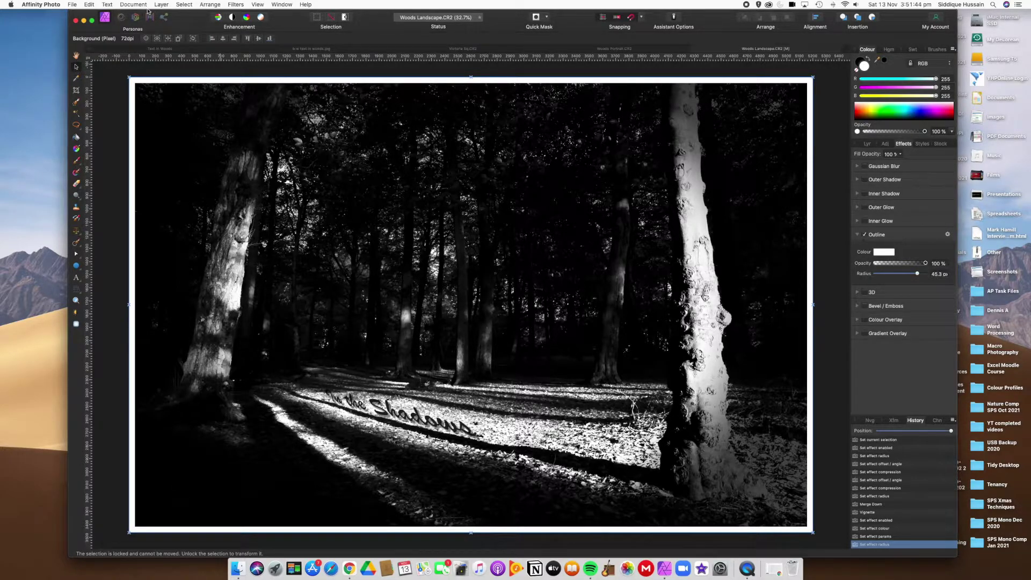
- Set up a best-quality JPEG export of the whole document at quality 100, and cancel it before saving
click(72, 5)
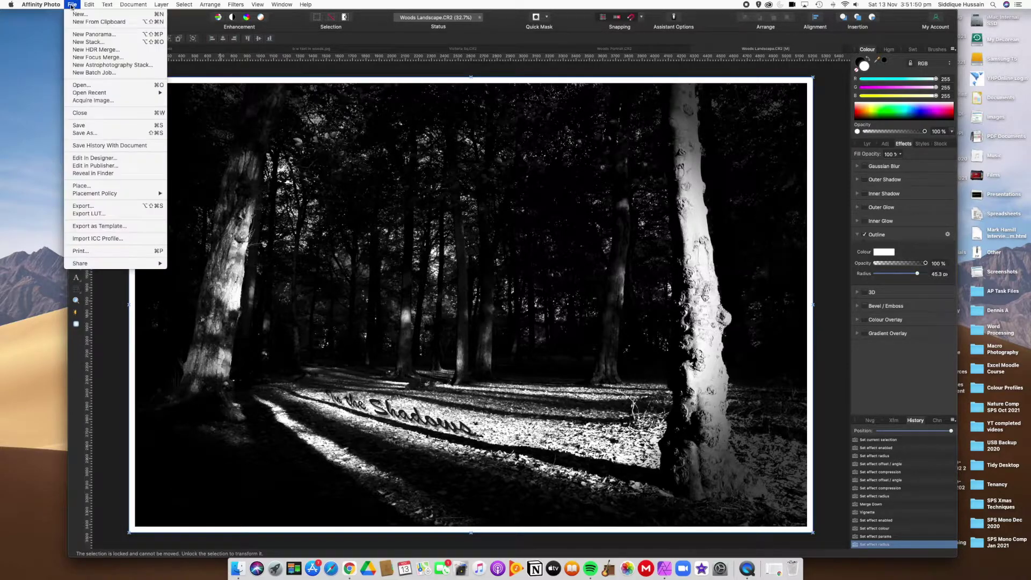
click(86, 208)
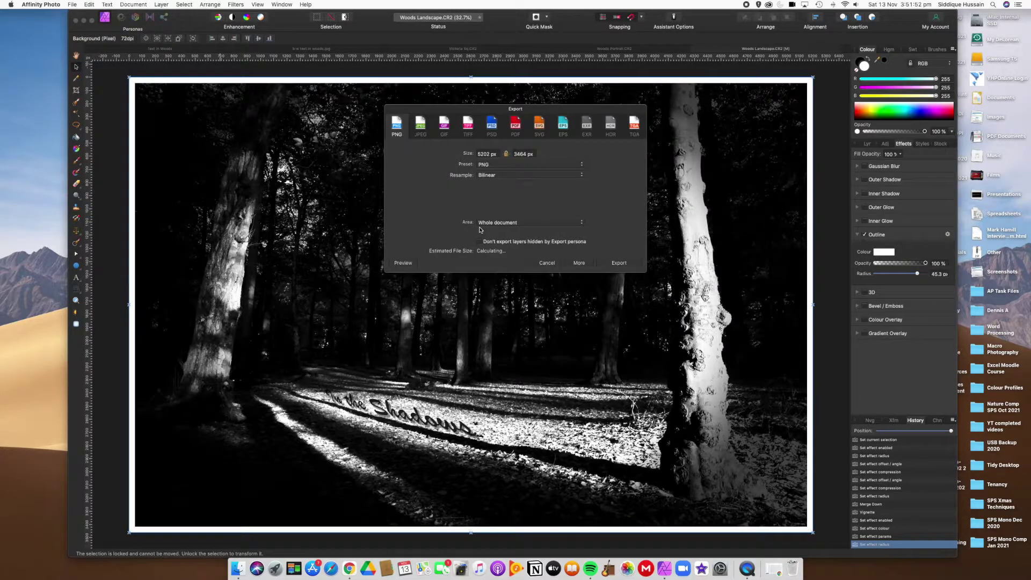
drag(549, 111, 533, 121)
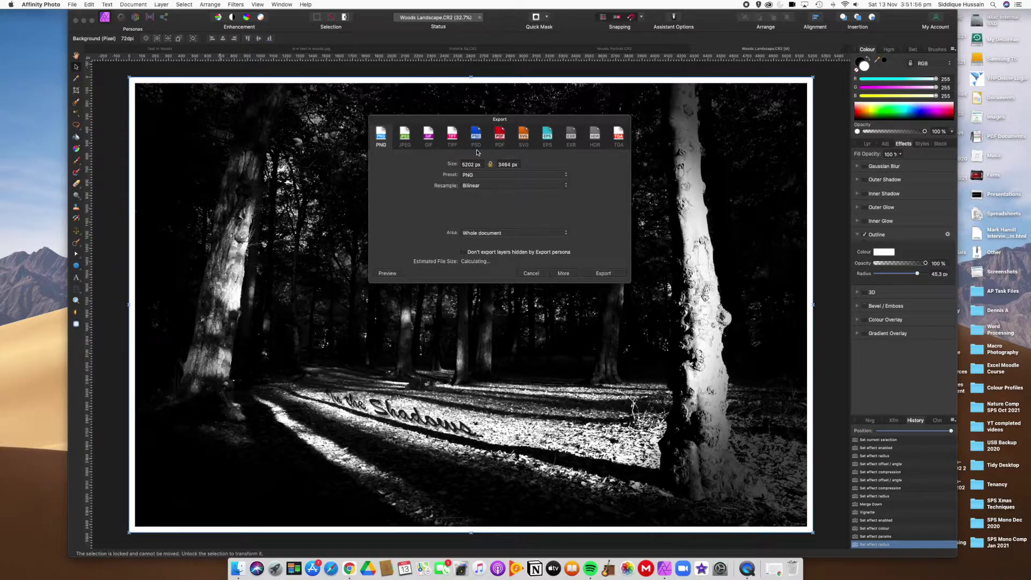
click(405, 137)
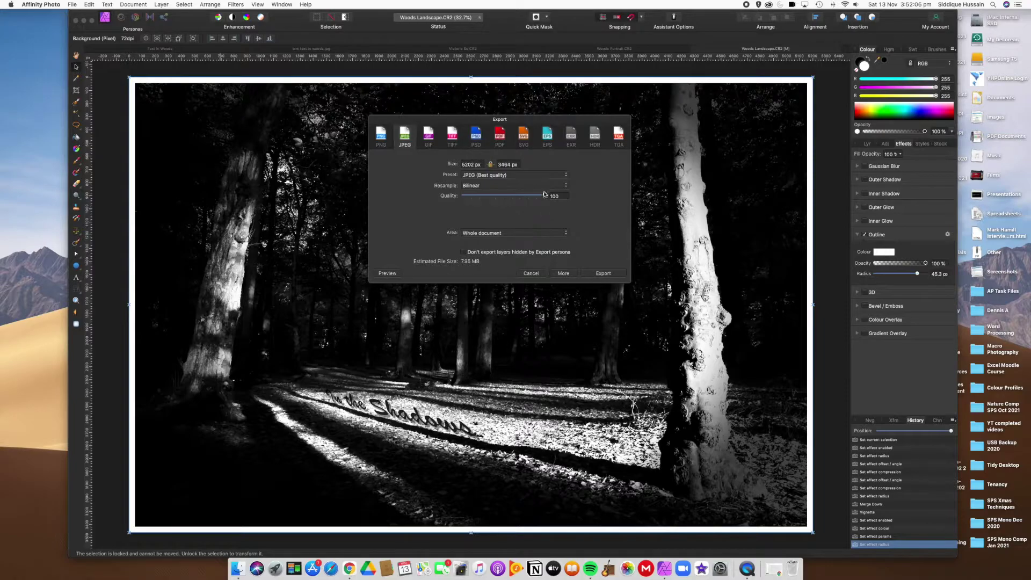
drag(544, 197, 541, 197)
drag(540, 197, 559, 202)
drag(546, 197, 542, 199)
drag(542, 197, 564, 197)
click(604, 274)
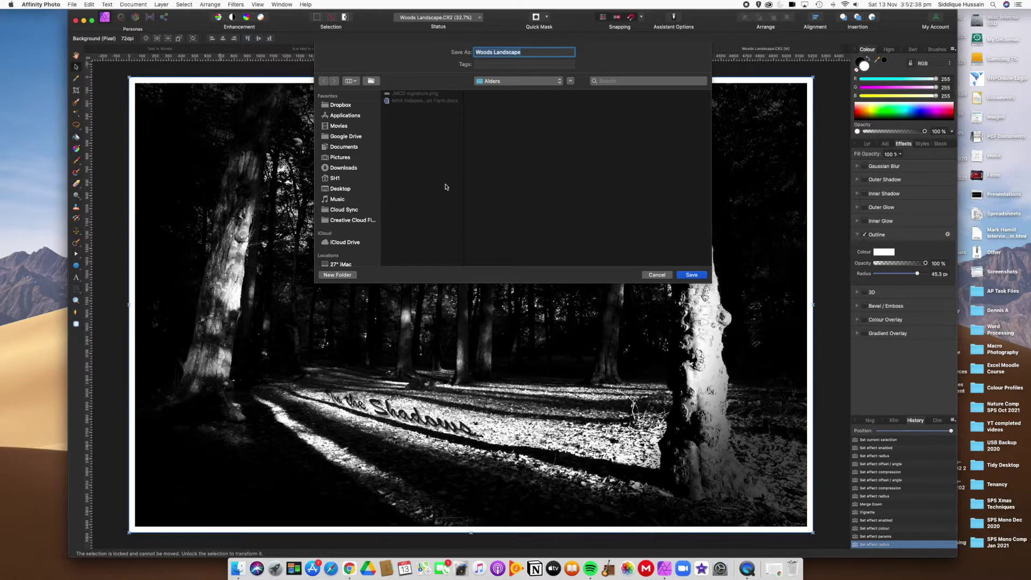
click(657, 275)
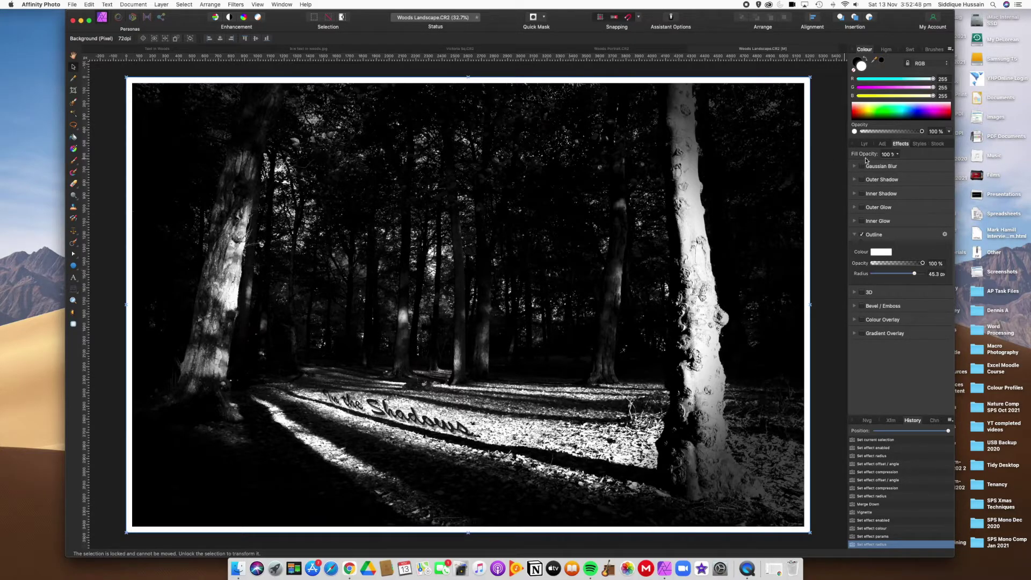
- Return to the layer list and deselect the Background layer
click(865, 144)
click(905, 210)
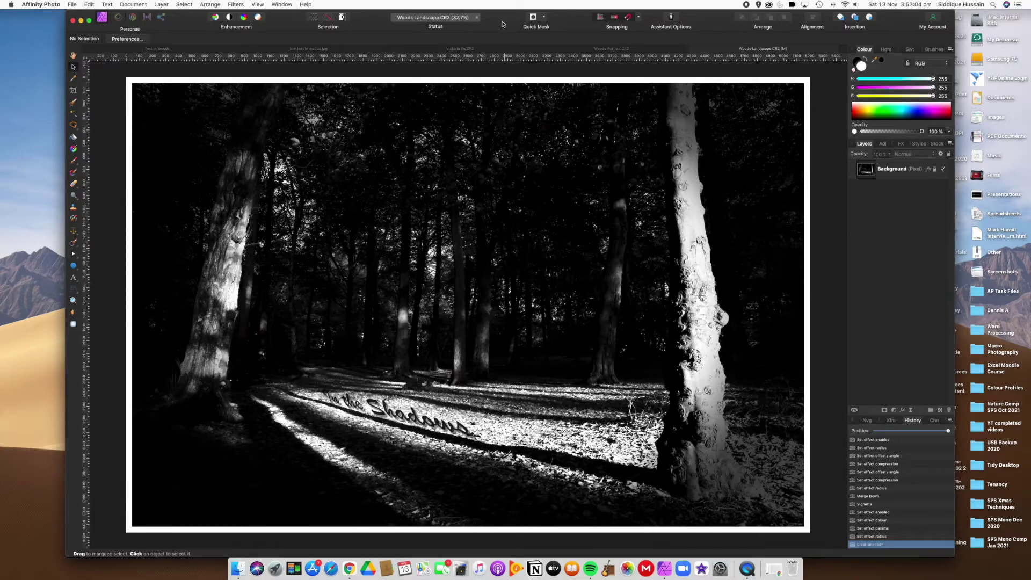
drag(502, 24, 500, 21)
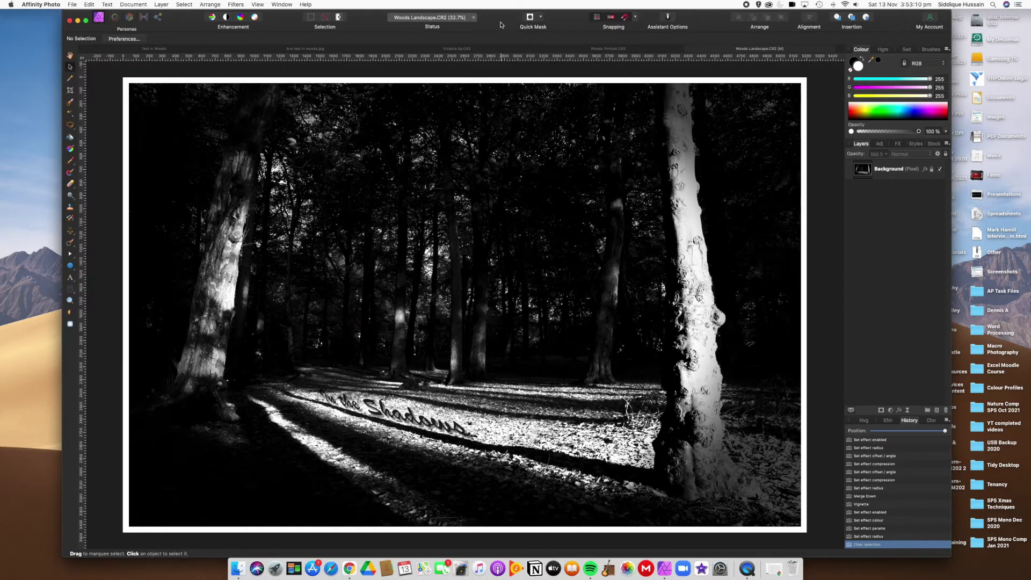
drag(499, 25, 502, 24)
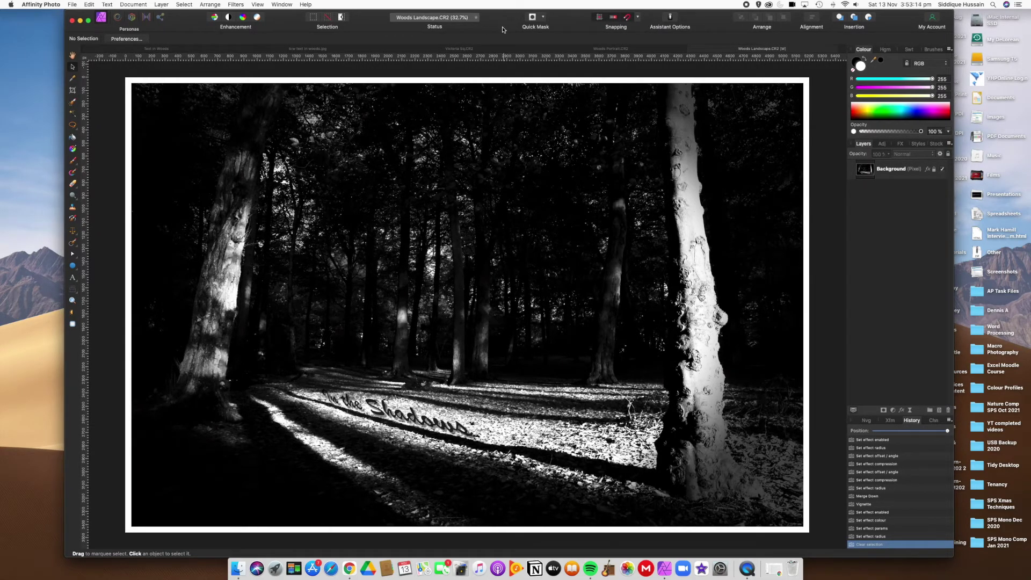